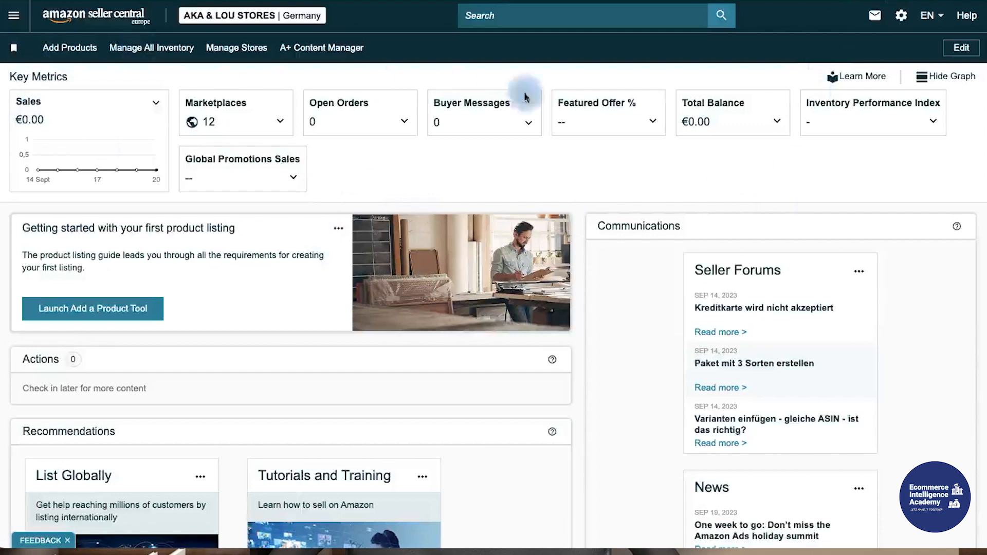
Open the Manage All Inventory page.
{"action": "scroll", "coordinate": [309, 116], "scroll_direction": "down", "scroll_amount": 1}
{"action": "scroll", "coordinate": [303, 114], "scroll_direction": "up", "scroll_amount": 1}
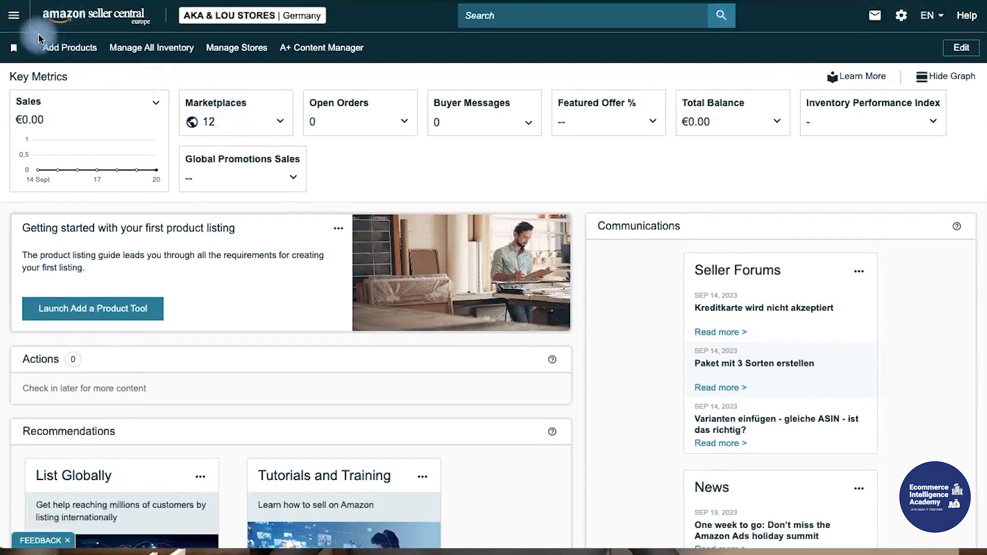
{"action": "left_click", "coordinate": [164, 53]}
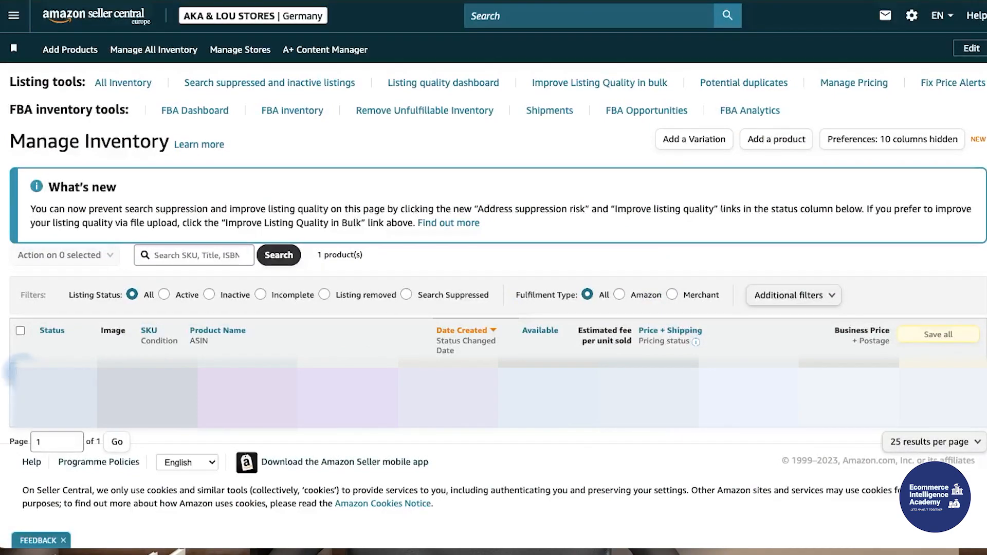
Start a Send/Replenish inventory shipment for the listed product and dismiss the pre-selected SKUs tip.
{"action": "left_click", "coordinate": [16, 370]}
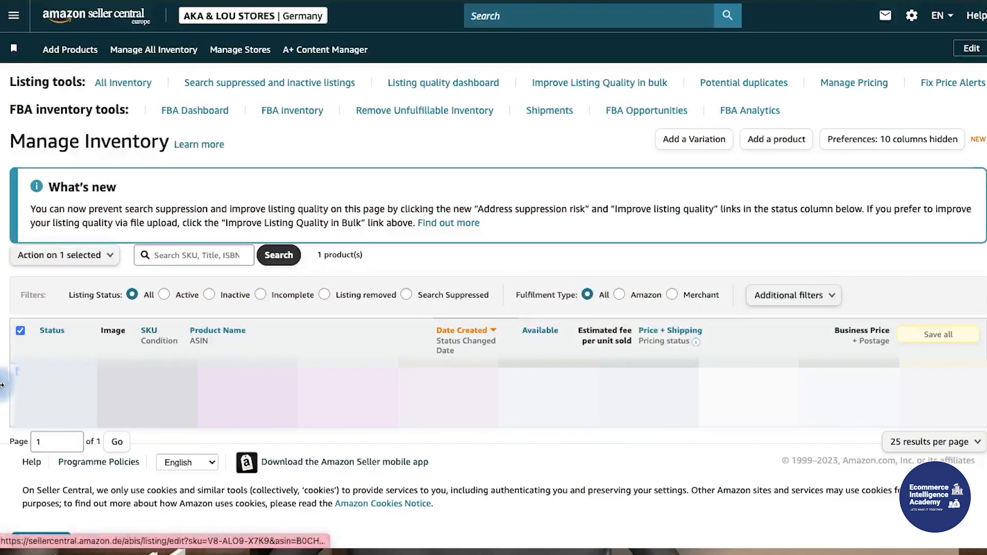
{"action": "left_click", "coordinate": [85, 255]}
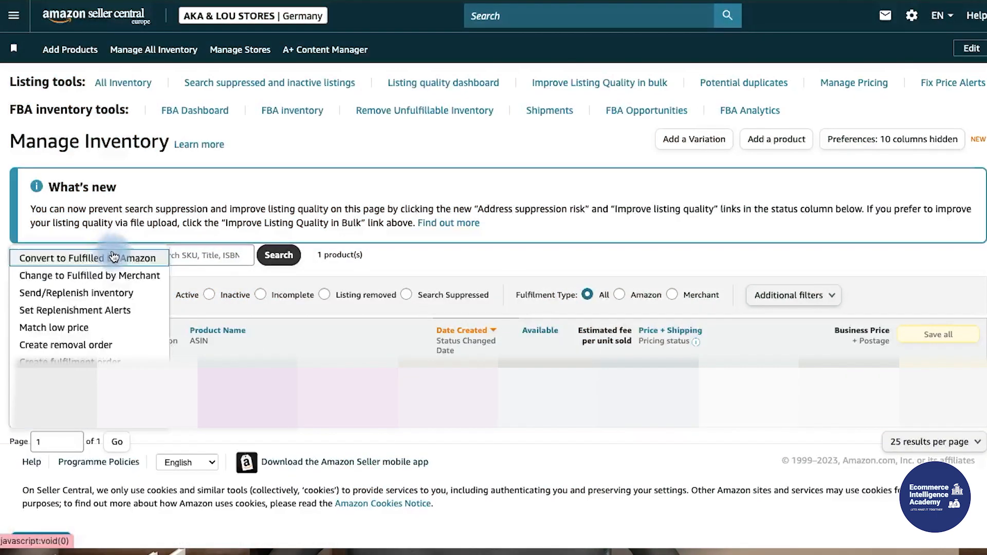
{"action": "left_click", "coordinate": [115, 295]}
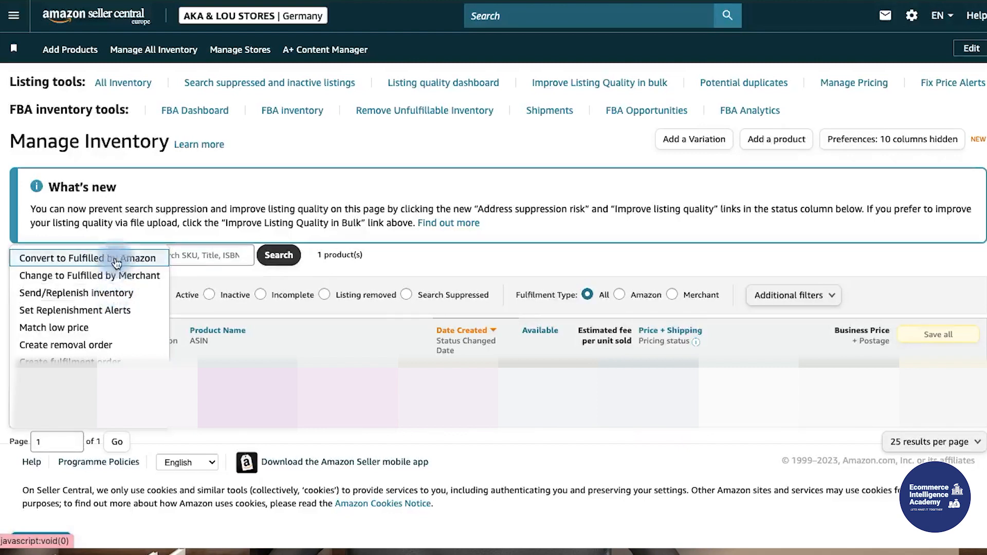
{"action": "left_click", "coordinate": [114, 294]}
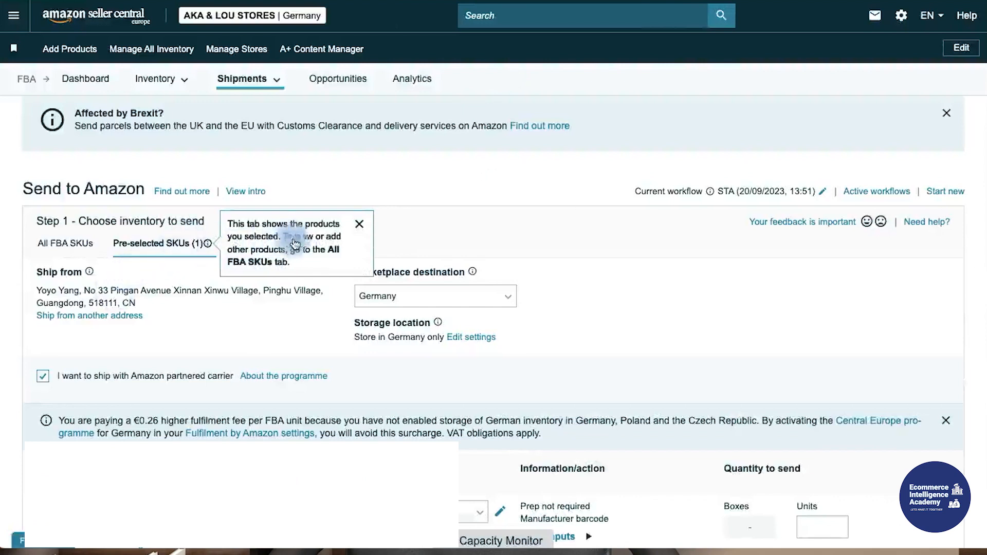
{"action": "left_click", "coordinate": [362, 228]}
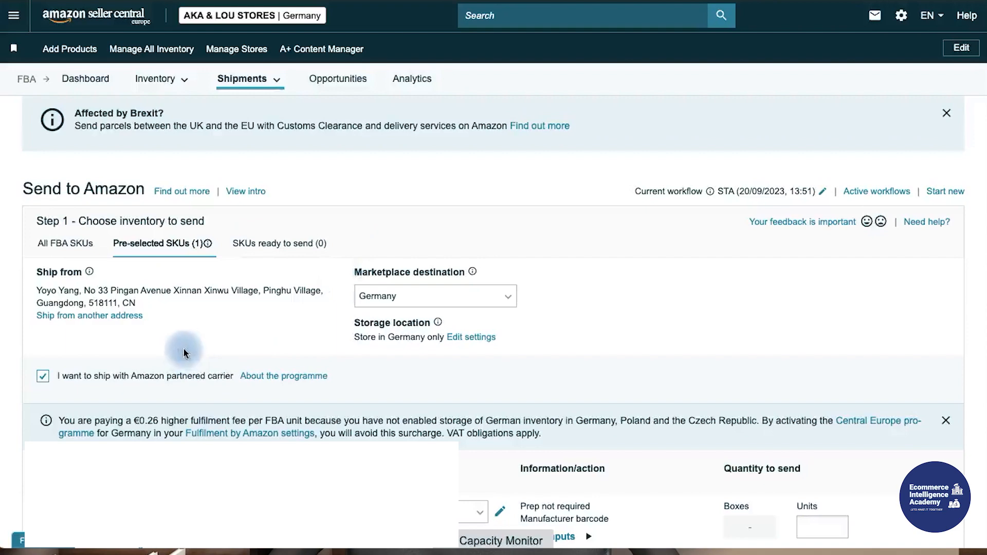
Opt out of shipping with an Amazon partnered carrier.
{"action": "scroll", "coordinate": [185, 328], "scroll_direction": "down", "scroll_amount": 1}
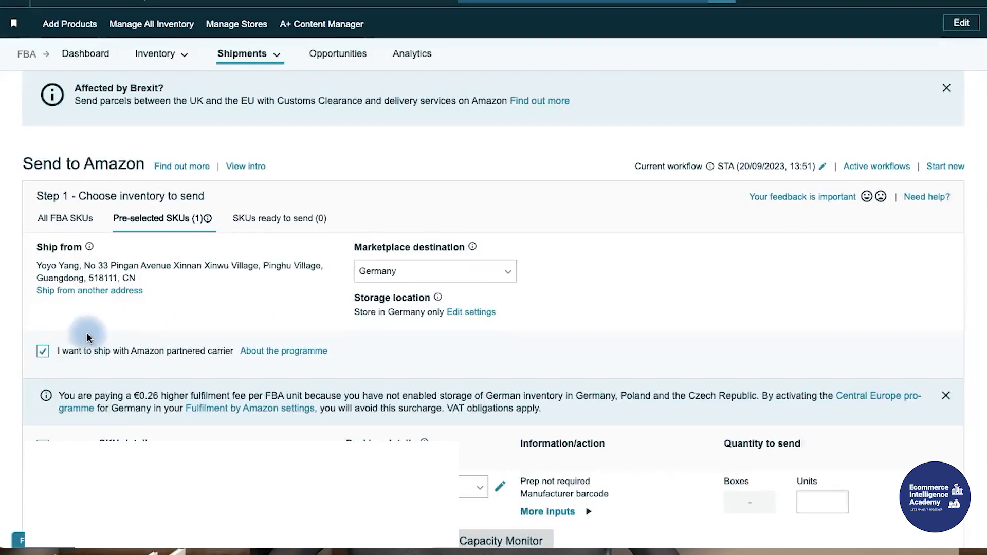
{"action": "scroll", "coordinate": [92, 333], "scroll_direction": "down", "scroll_amount": 2}
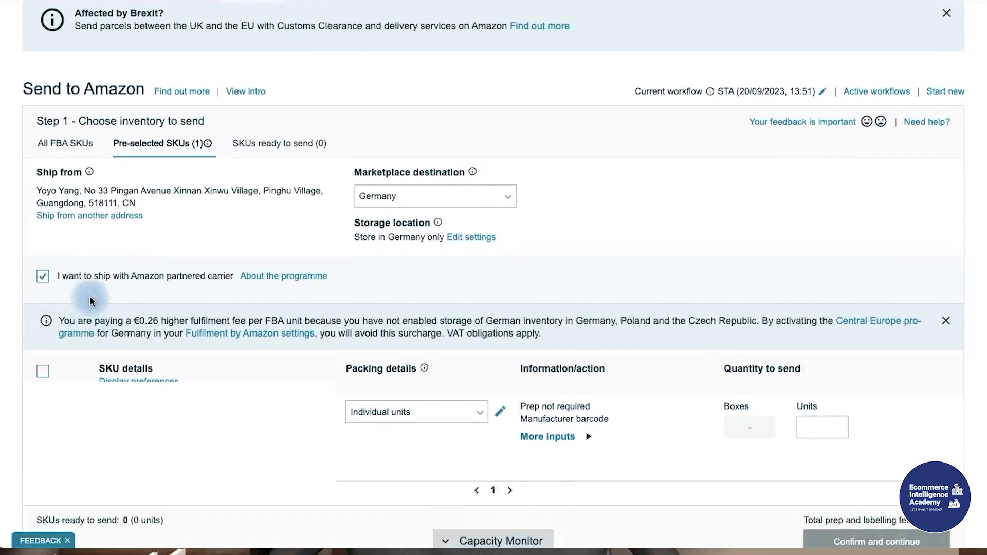
{"action": "left_click", "coordinate": [43, 278]}
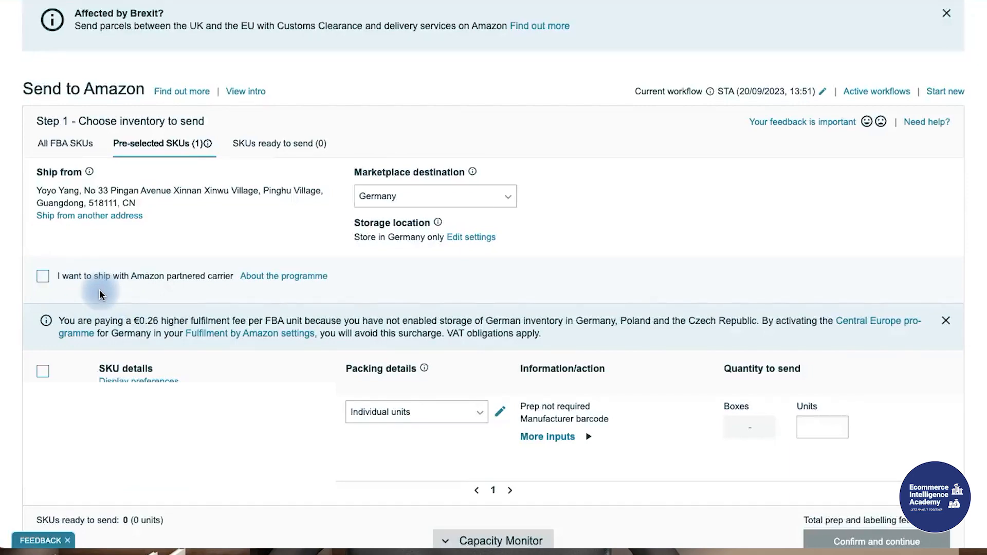
Select the pre-selected SKU, keep its packing details as Individual units, and check its additional inputs.
{"action": "scroll", "coordinate": [101, 294], "scroll_direction": "down", "scroll_amount": 2}
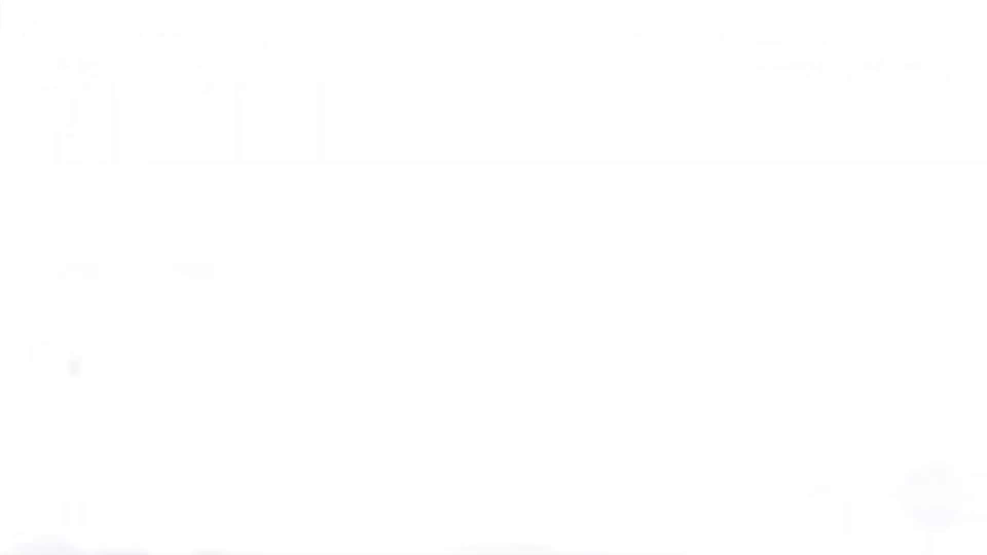
{"action": "left_click", "coordinate": [42, 353]}
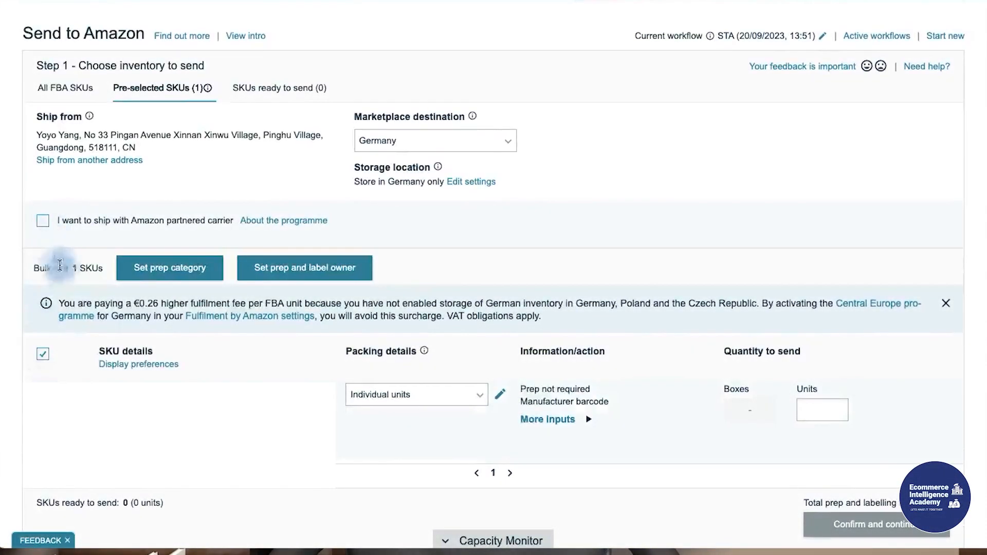
{"action": "left_click", "coordinate": [403, 405]}
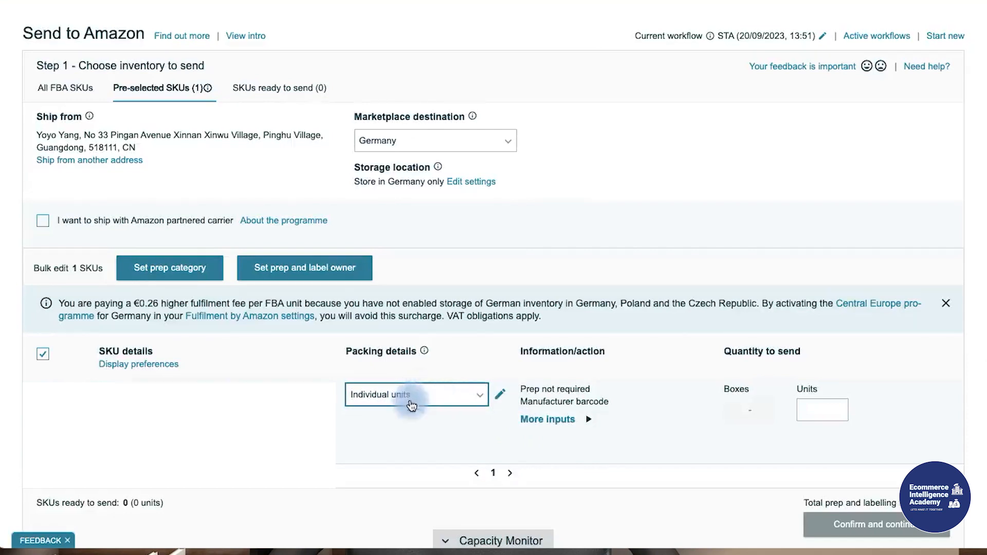
{"action": "left_click", "coordinate": [428, 400]}
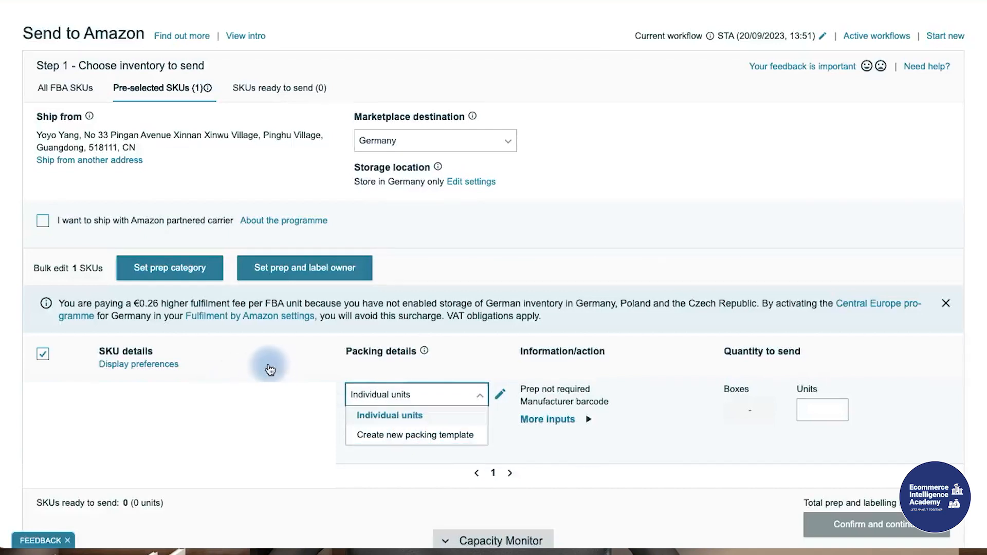
{"action": "left_click", "coordinate": [403, 414]}
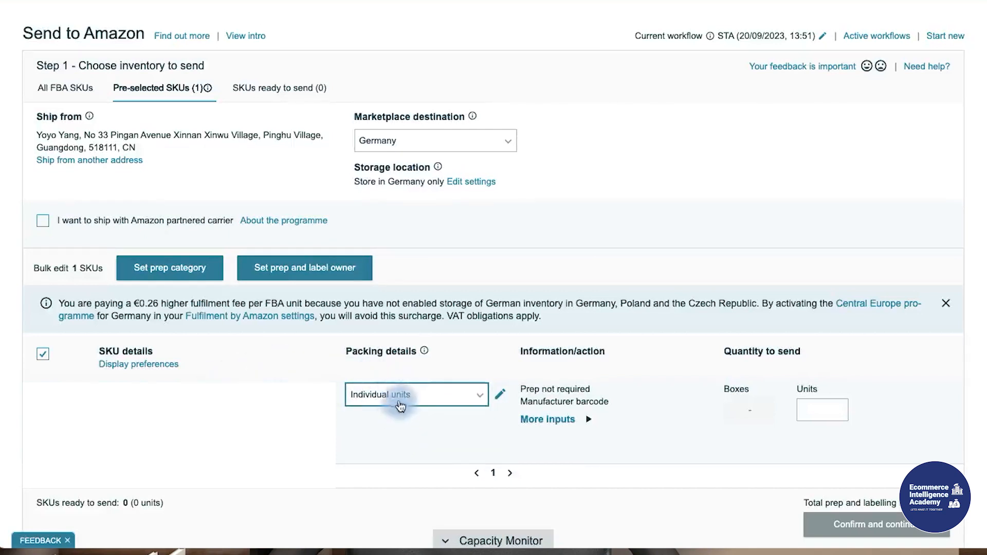
{"action": "left_click", "coordinate": [558, 423]}
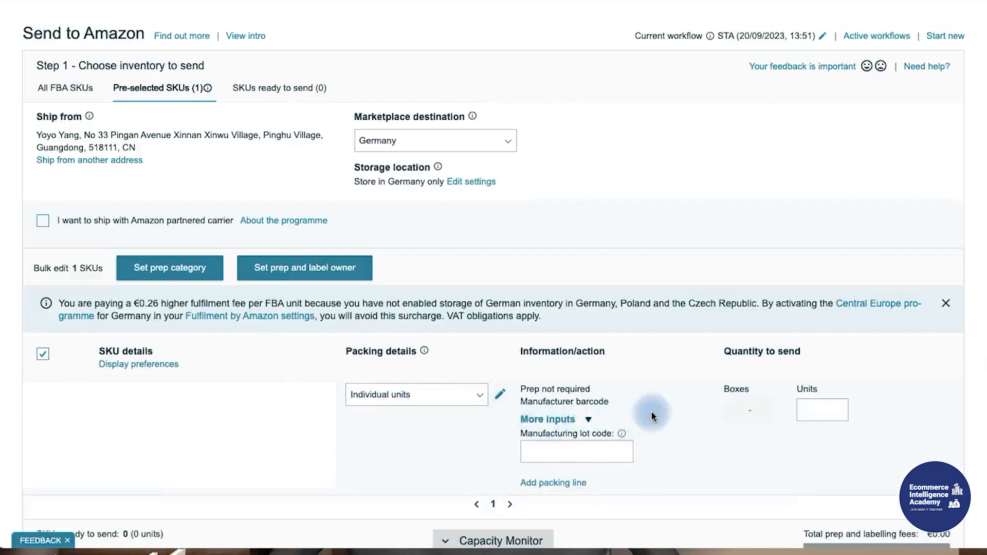
{"action": "left_click", "coordinate": [556, 420]}
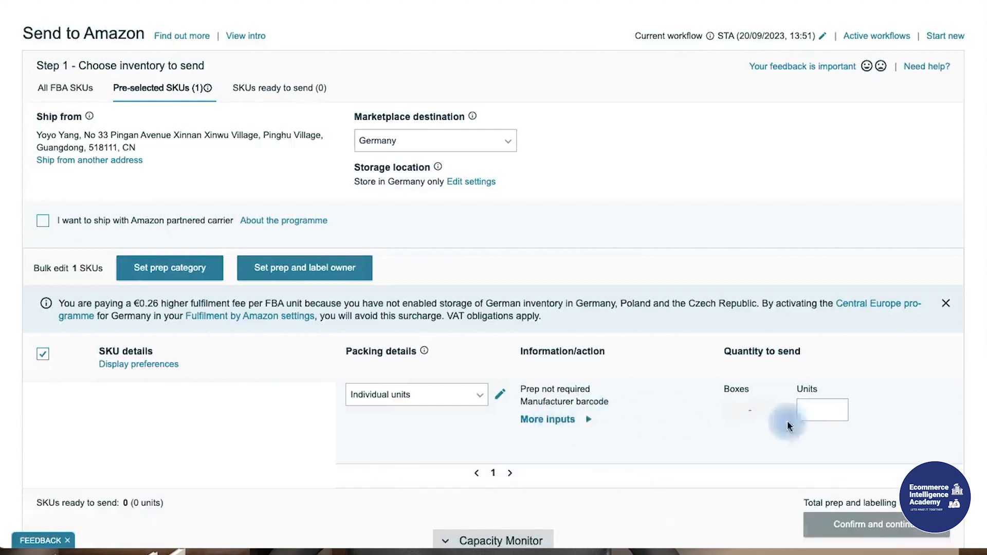
Set the quantity to send to 70 units, mark the SKU ready to pack, and proceed to packing individual units.
{"action": "left_click", "coordinate": [806, 409]}
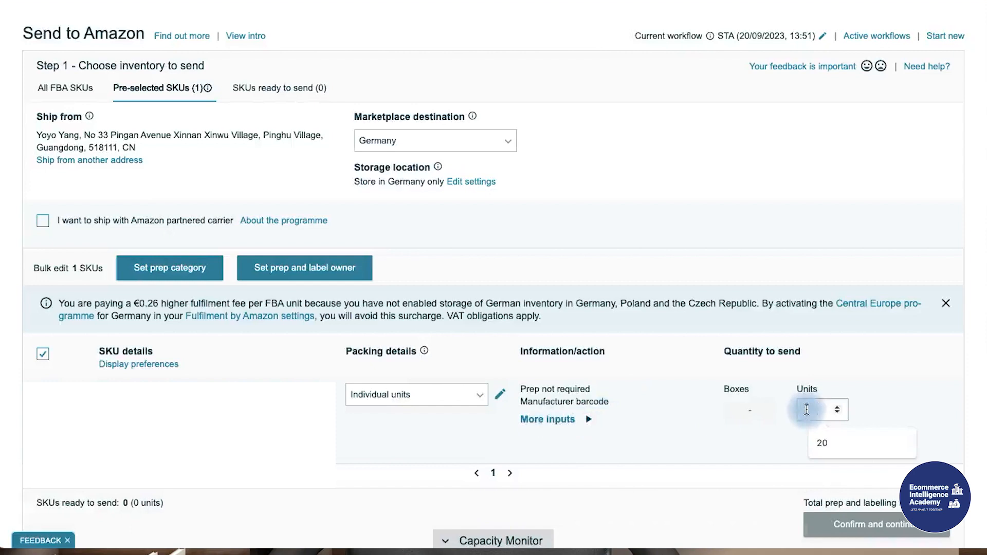
{"action": "type", "text": "70"}
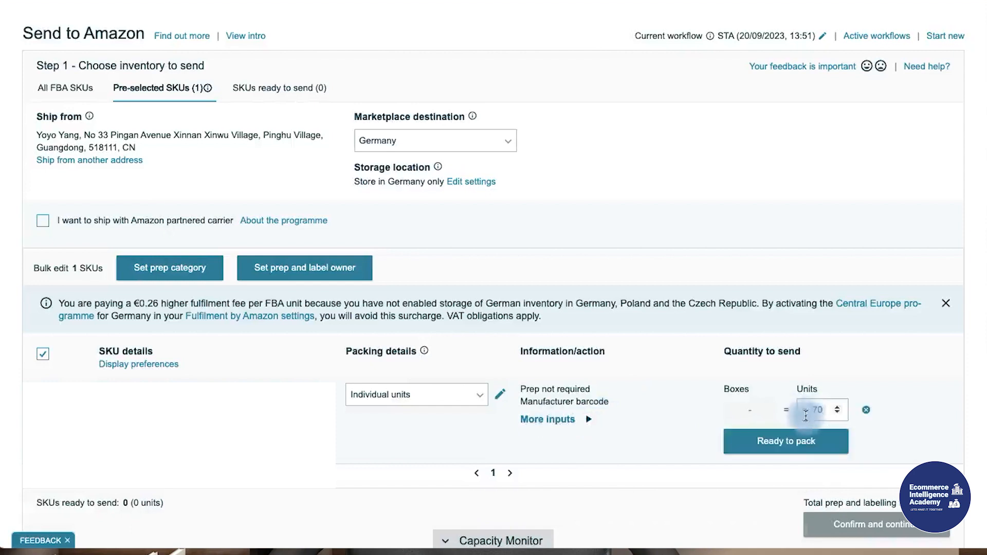
{"action": "left_click", "coordinate": [740, 440]}
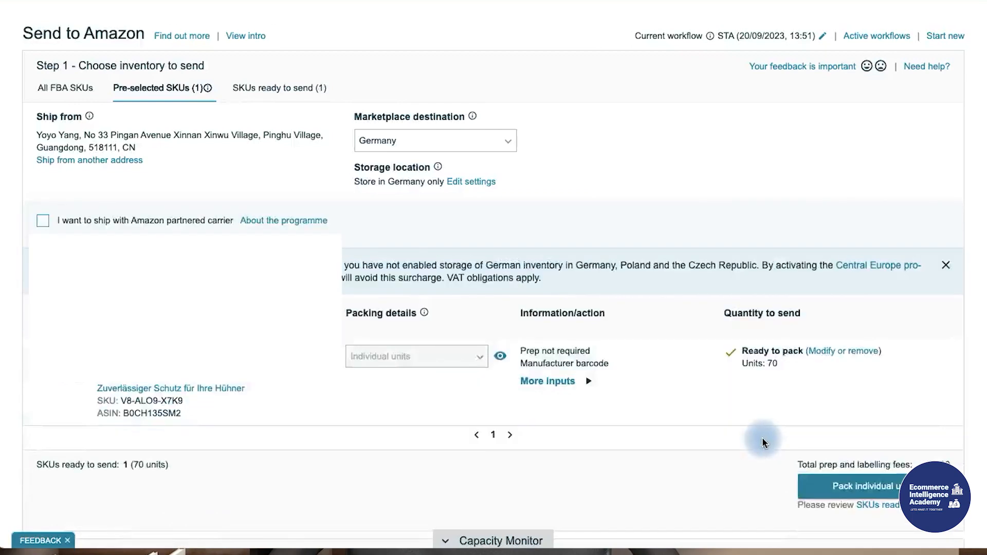
{"action": "scroll", "coordinate": [708, 414], "scroll_direction": "down", "scroll_amount": 2}
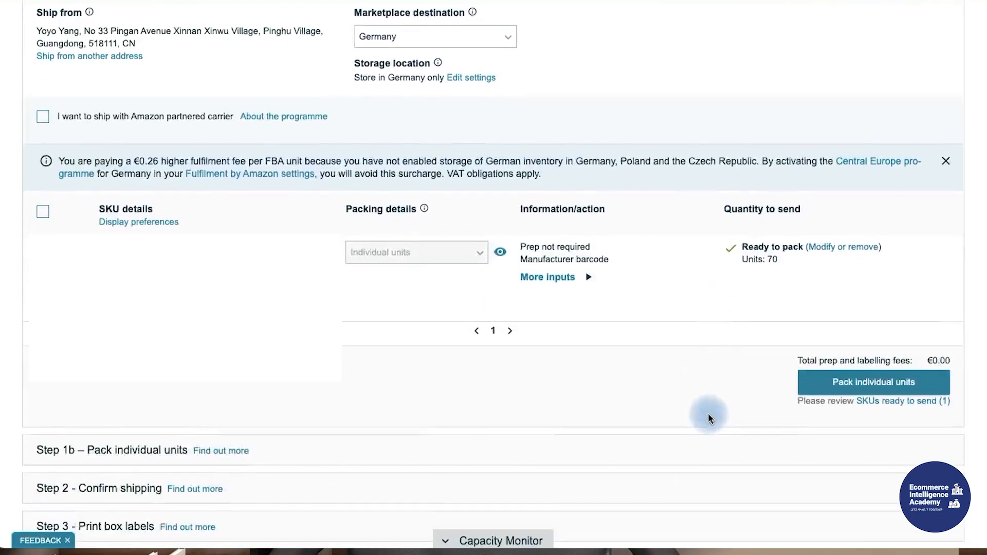
{"action": "left_click", "coordinate": [842, 391]}
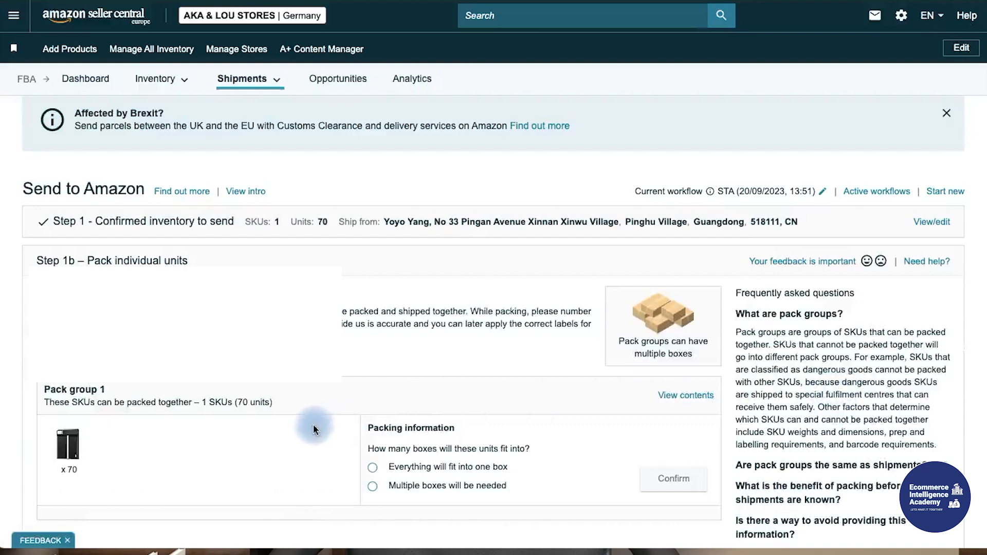
Confirm that multiple boxes will be needed and choose to enter the box contents through a web form.
{"action": "scroll", "coordinate": [300, 441], "scroll_direction": "down", "scroll_amount": 3}
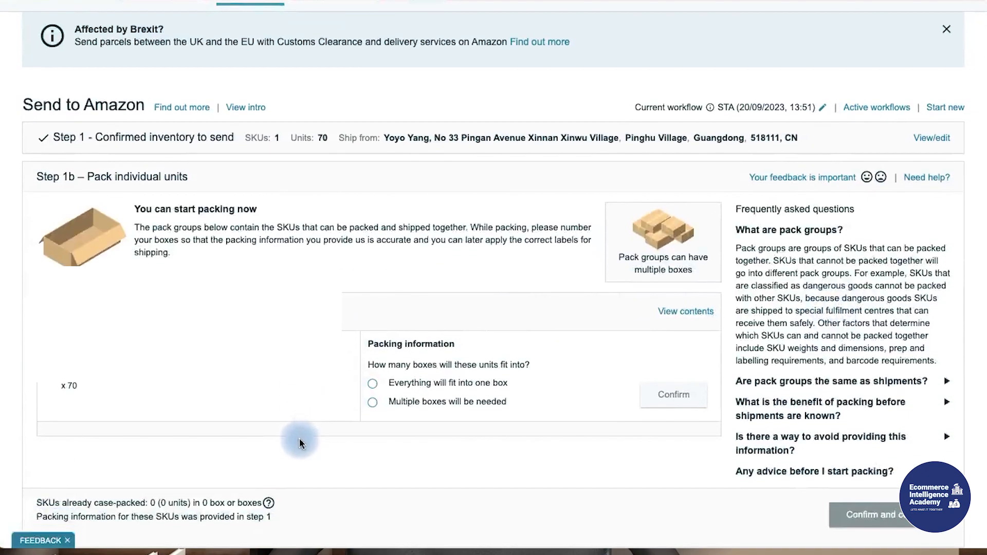
{"action": "scroll", "coordinate": [301, 443], "scroll_direction": "down", "scroll_amount": 1}
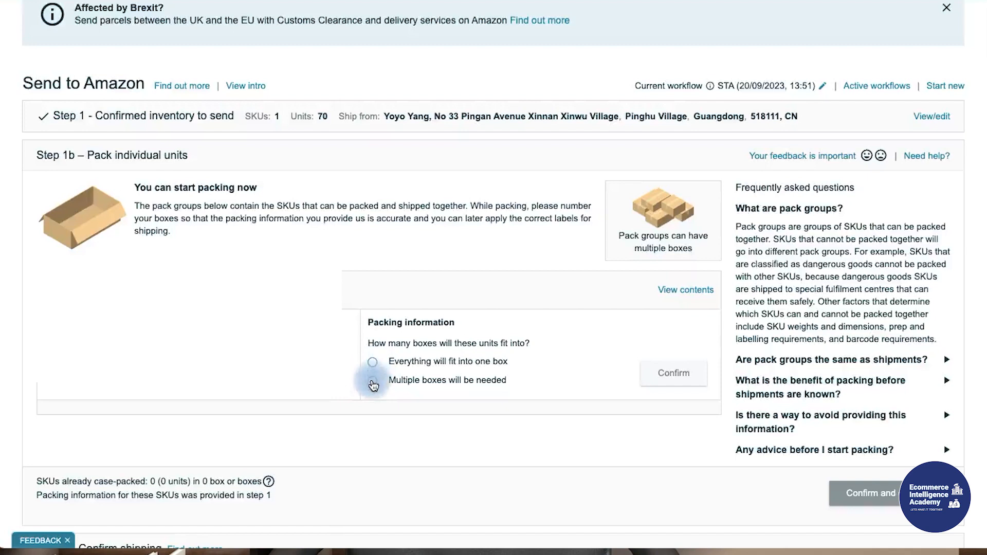
{"action": "left_click", "coordinate": [372, 382]}
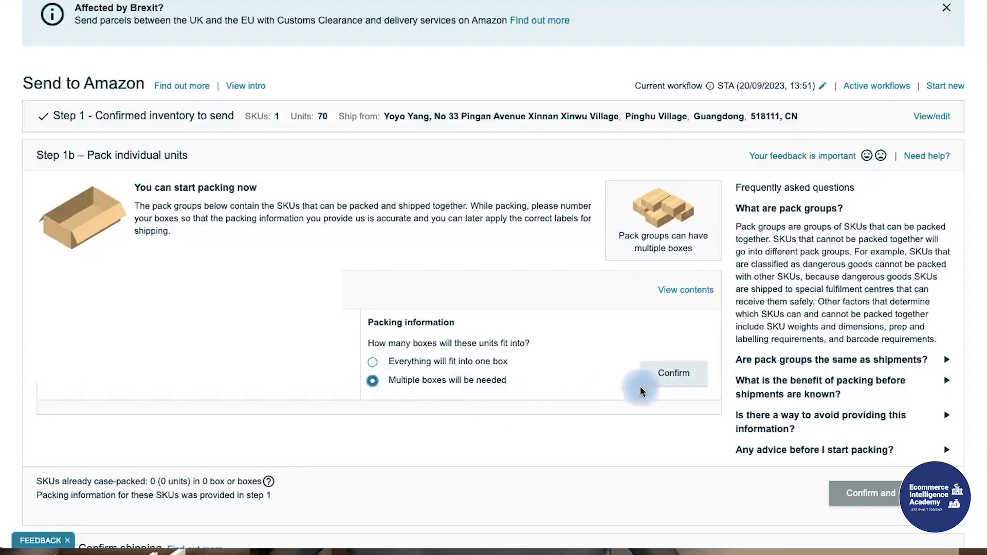
{"action": "left_click", "coordinate": [656, 381]}
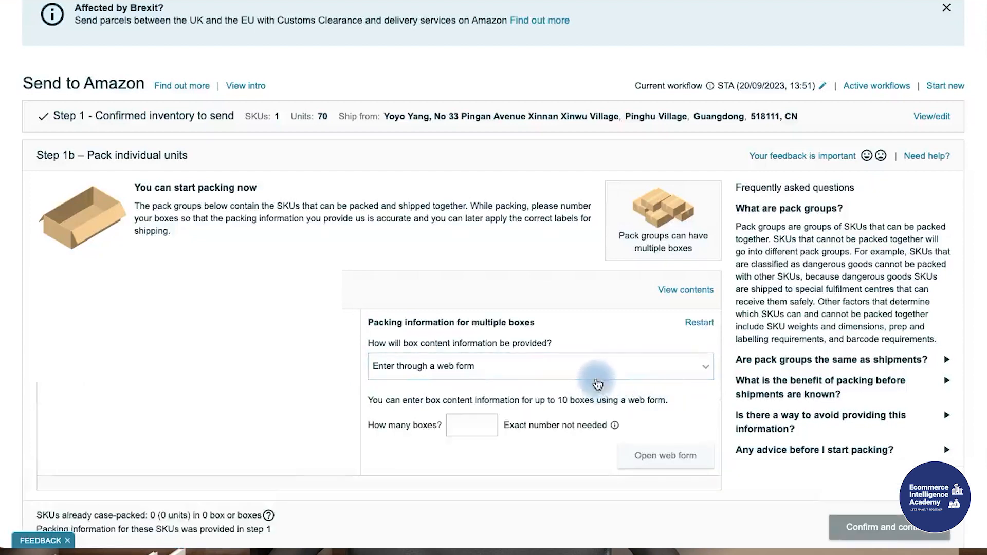
{"action": "left_click", "coordinate": [597, 381]}
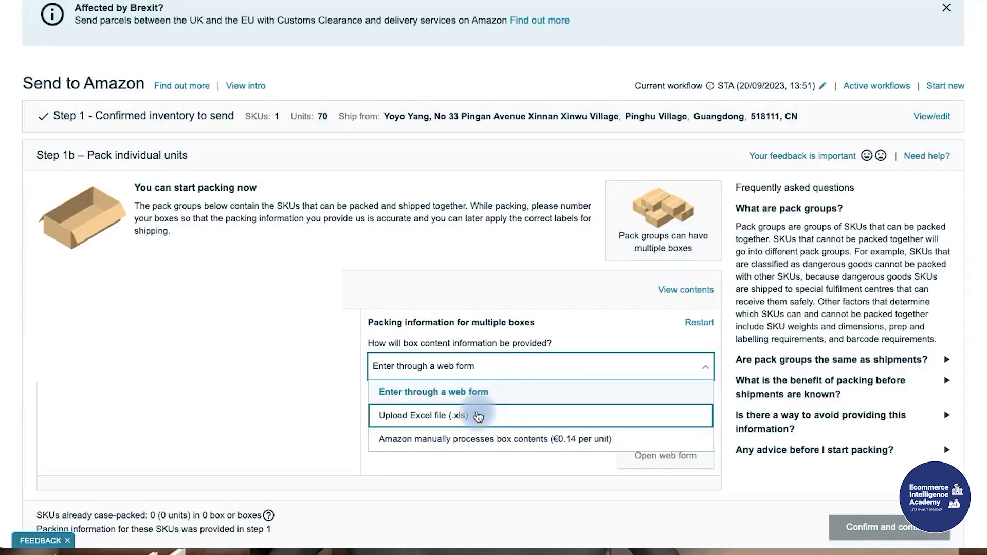
{"action": "left_click", "coordinate": [493, 395]}
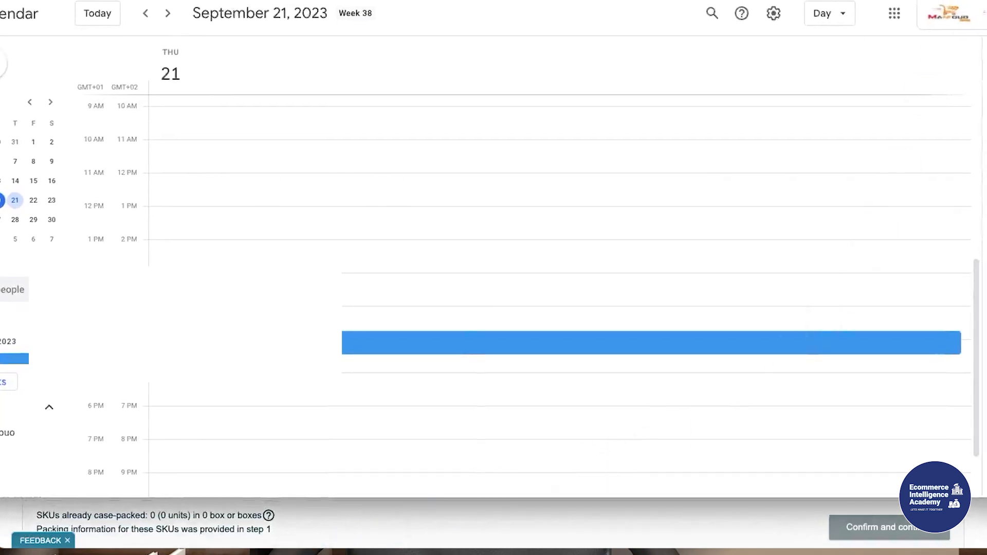
Return to the Send to Amazon page, set the number of boxes to 5, and open the web form for the pack group.
{"action": "right_click", "coordinate": [173, 552]}
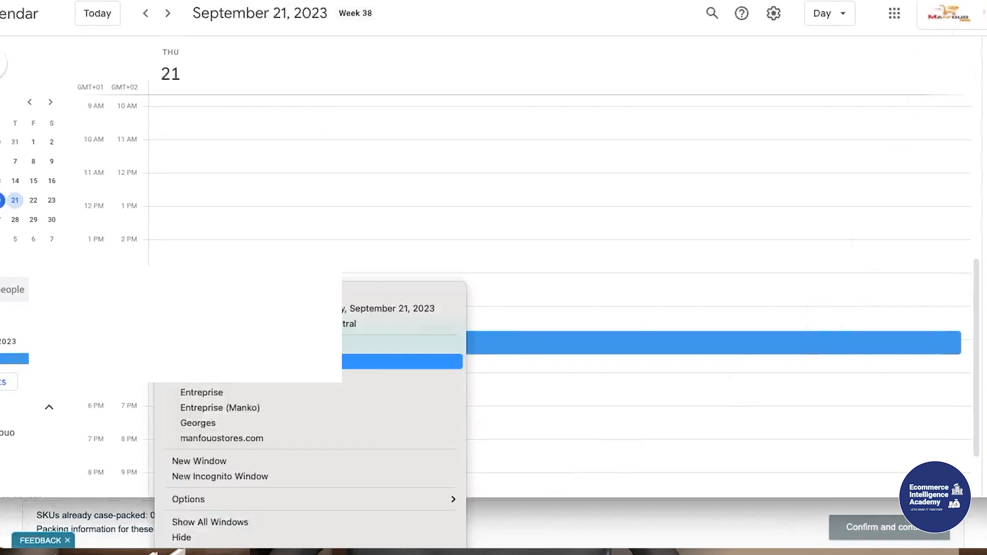
{"action": "left_click", "coordinate": [401, 362]}
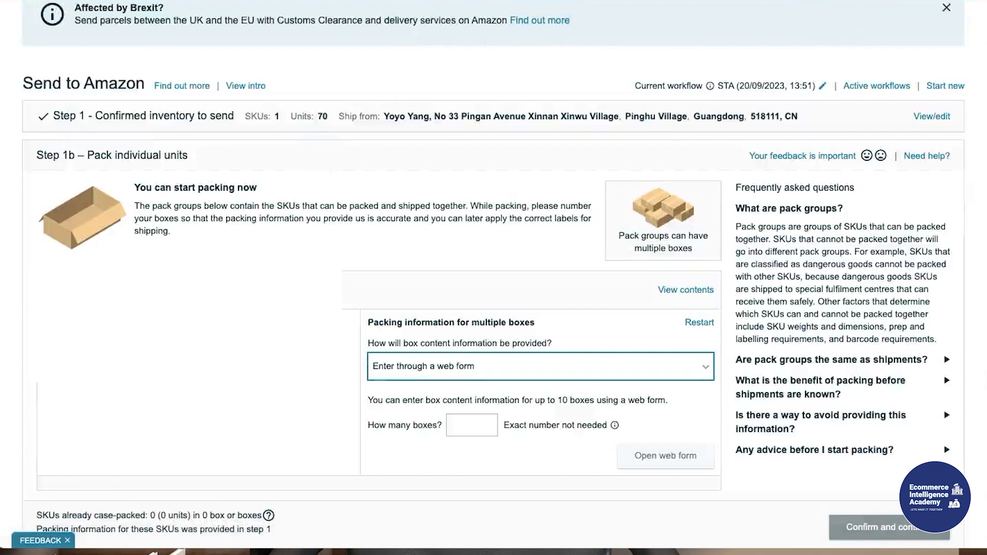
{"action": "left_click", "coordinate": [476, 422]}
{"action": "left_click", "coordinate": [466, 429]}
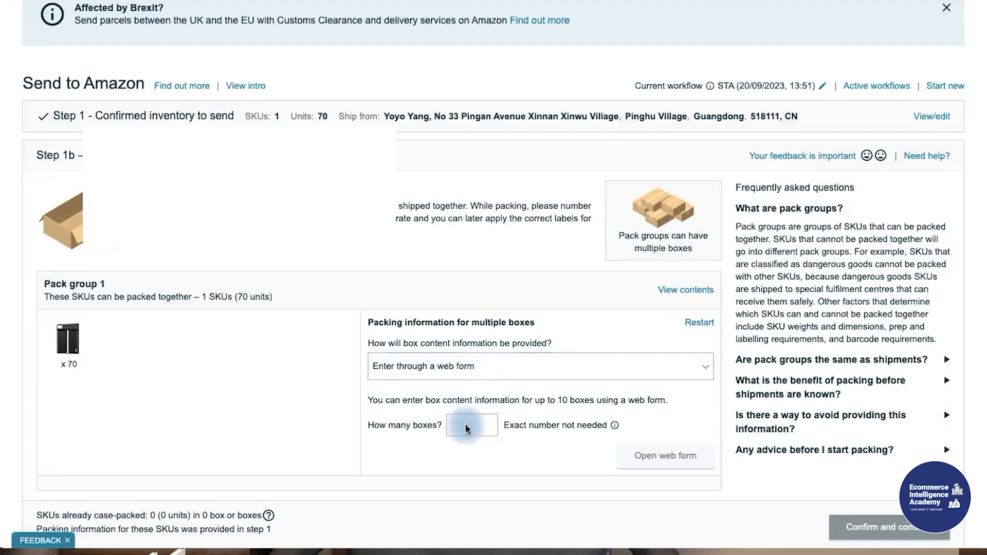
{"action": "type", "text": "5"}
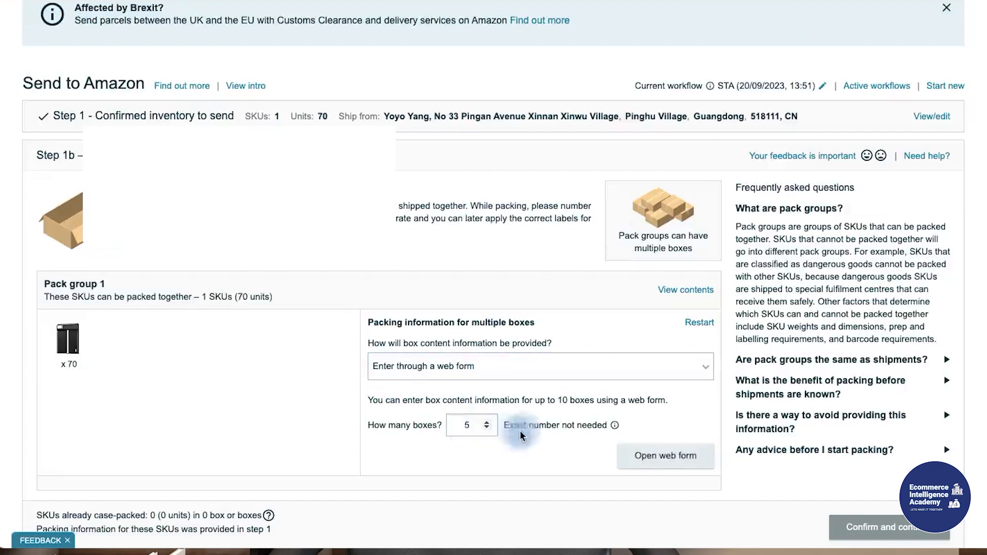
{"action": "left_click", "coordinate": [643, 459]}
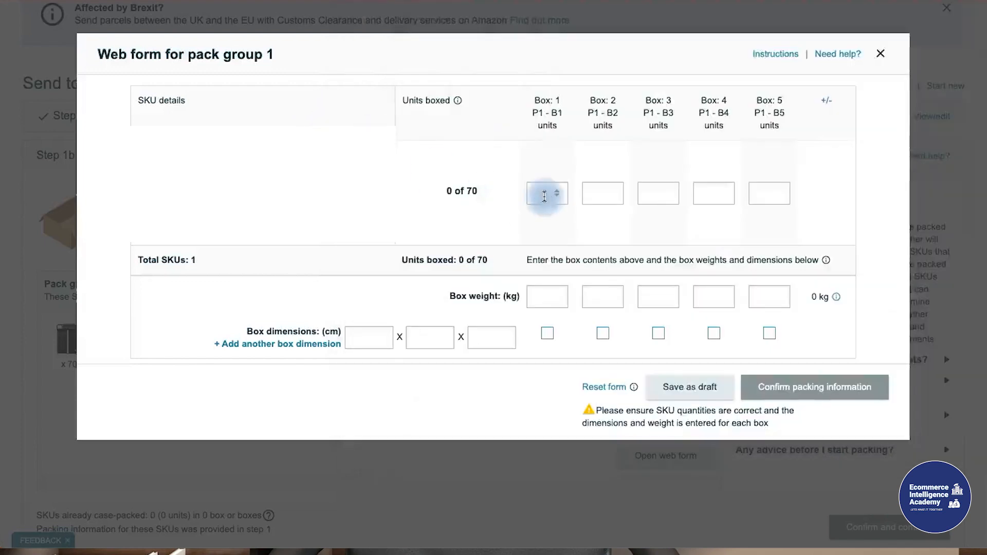
Enter 16 units for each of boxes 1 to 4 and 6 units for box 5.
{"action": "type", "text": "16"}
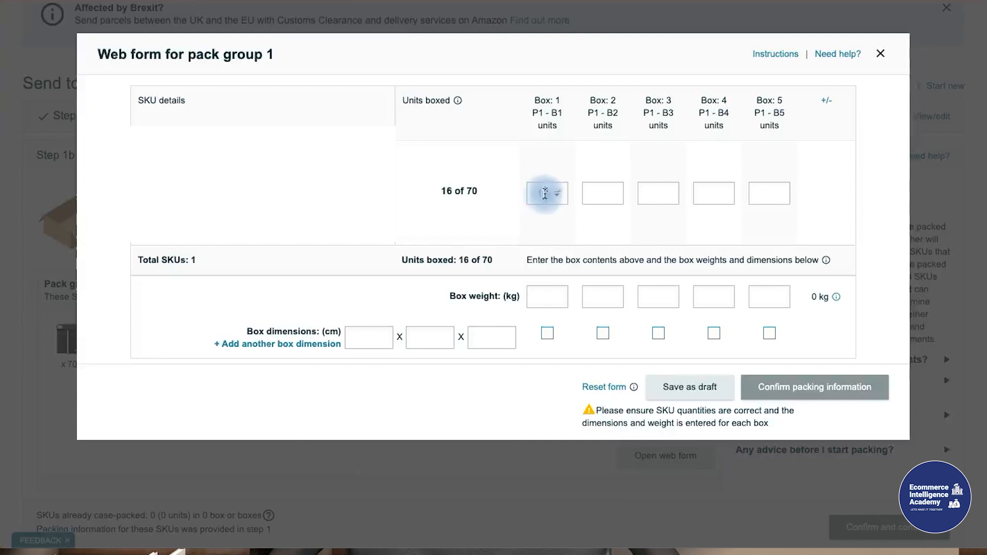
{"action": "left_click", "coordinate": [593, 194]}
{"action": "type", "text": "16"}
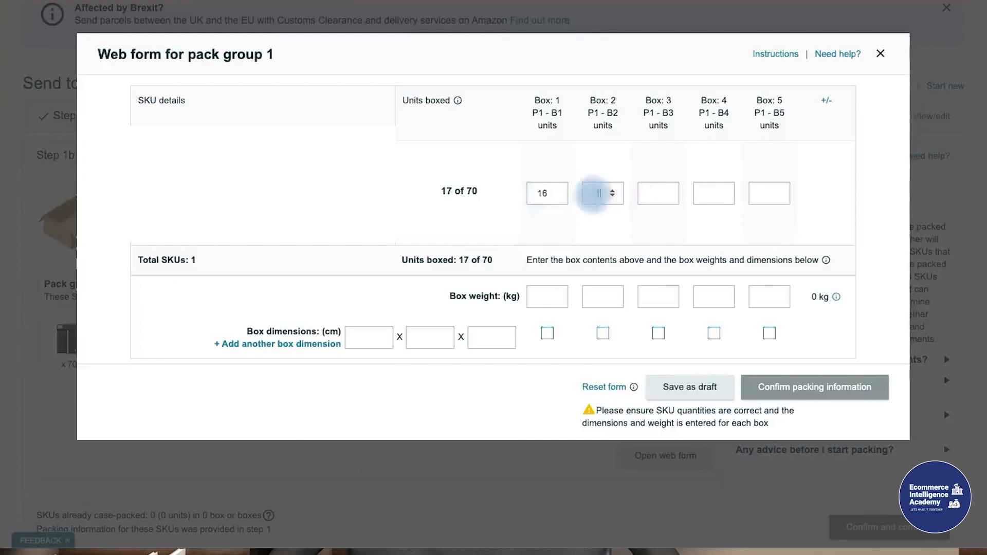
{"action": "left_click", "coordinate": [656, 194]}
{"action": "type", "text": "16"}
{"action": "left_click", "coordinate": [700, 191]}
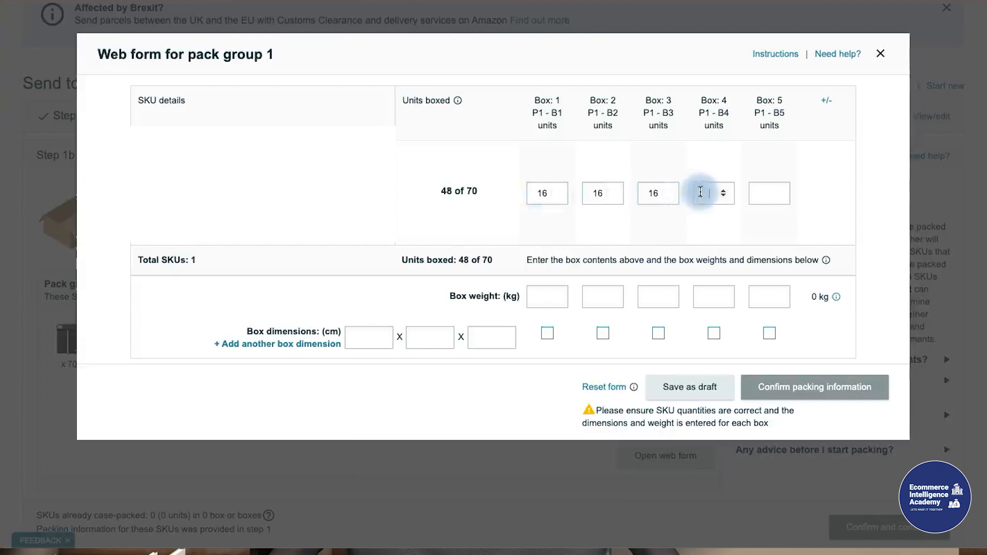
{"action": "type", "text": "16"}
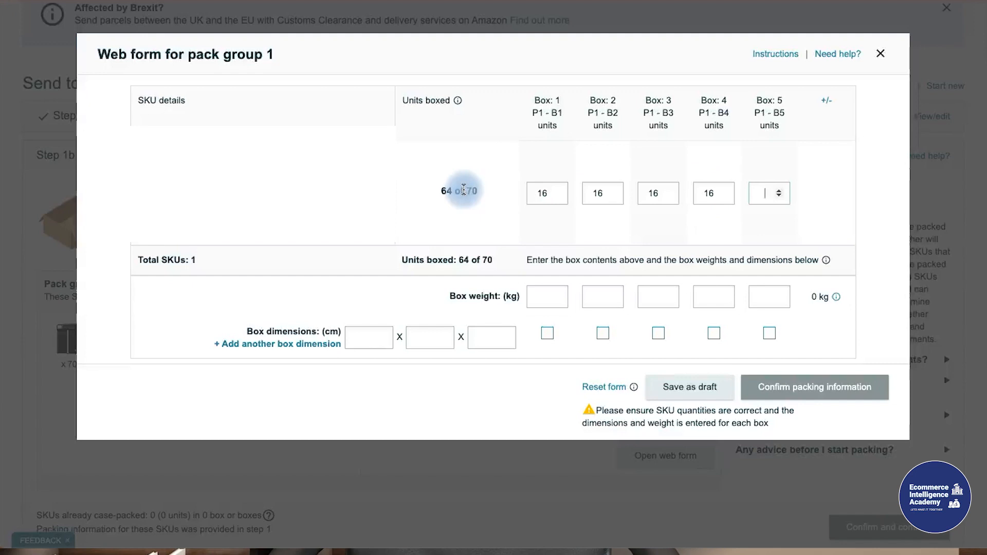
{"action": "type", "text": "6"}
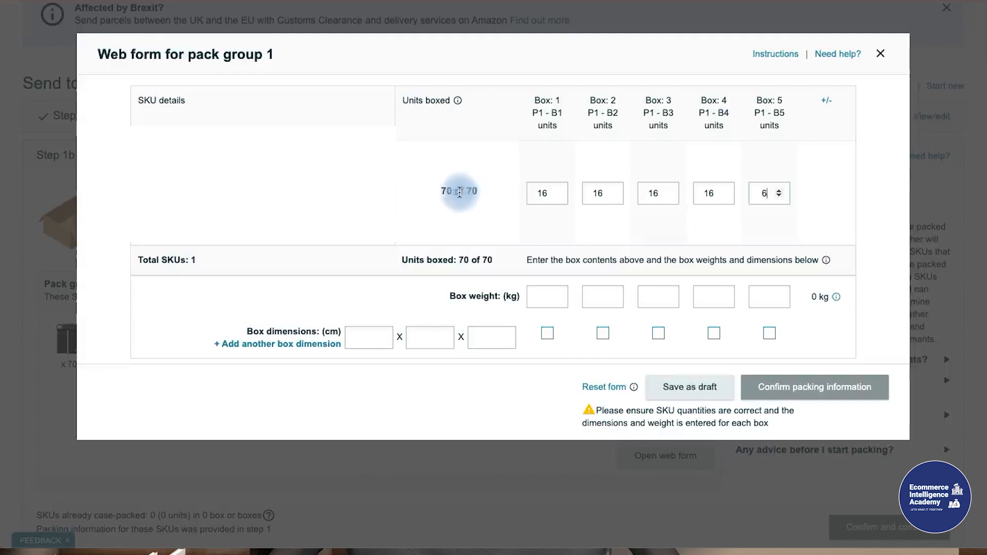
Try a quantity of 61 units in box 5, check the units-boxed total, and revert the entry to 6.
{"action": "type", "text": "1"}
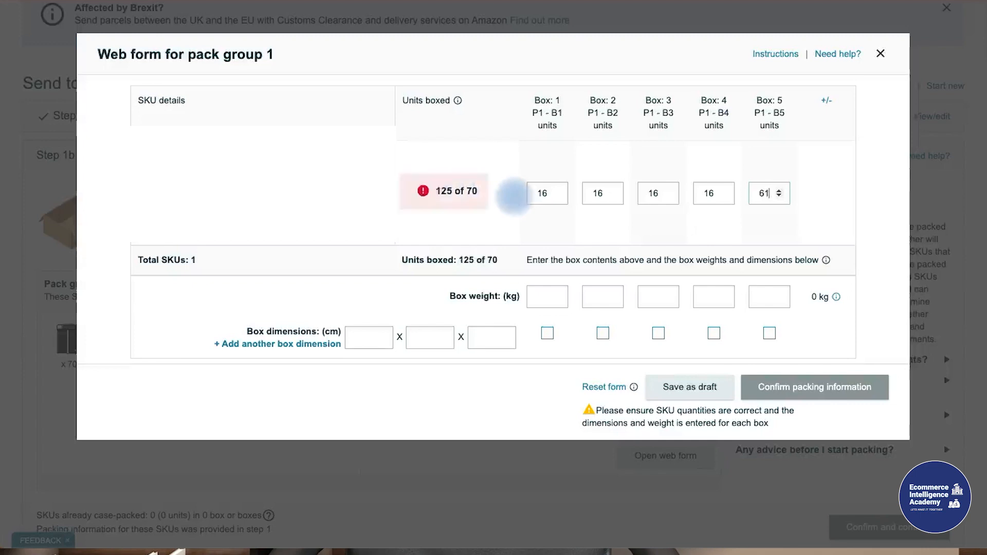
{"action": "mouse_move", "coordinate": [437, 193]}
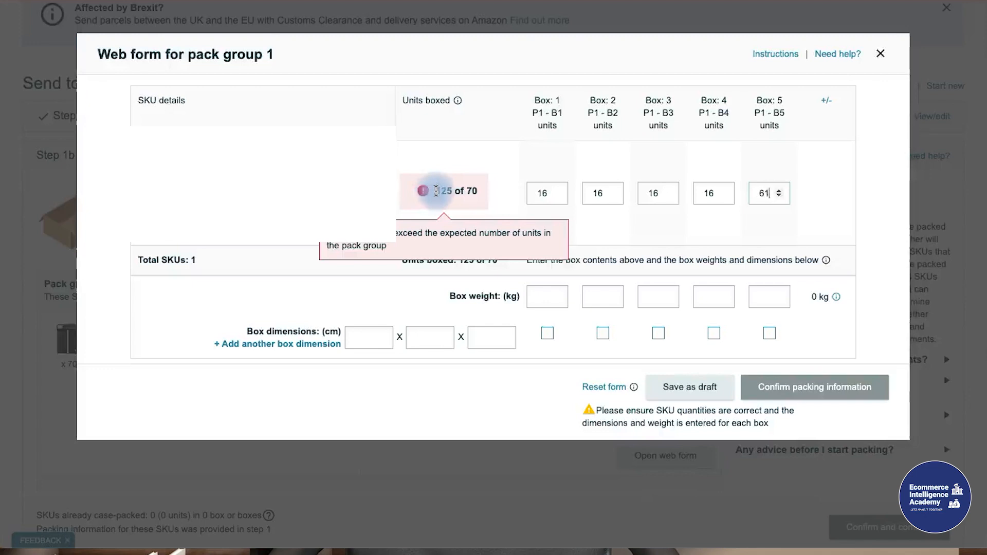
{"action": "key", "text": "BackSpace"}
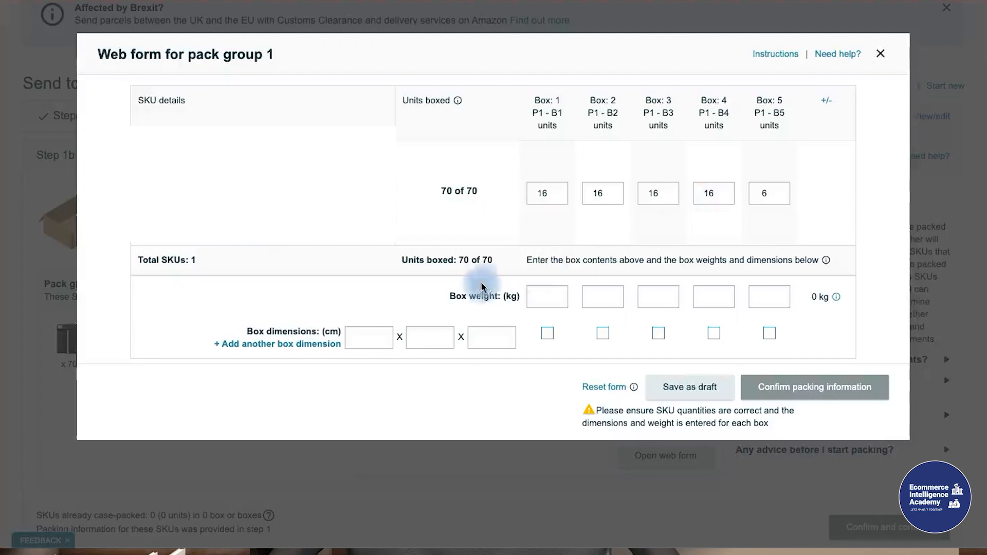
Enter box weights of 15,8 kg for boxes 1 to 4 and 6,54 kg for box 5.
{"action": "left_click", "coordinate": [548, 298]}
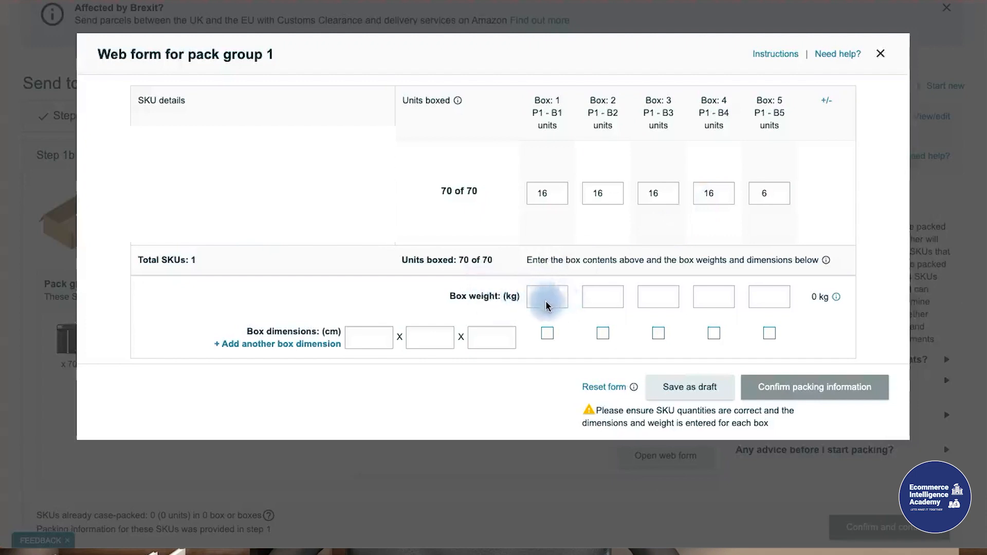
{"action": "left_click", "coordinate": [908, 153]}
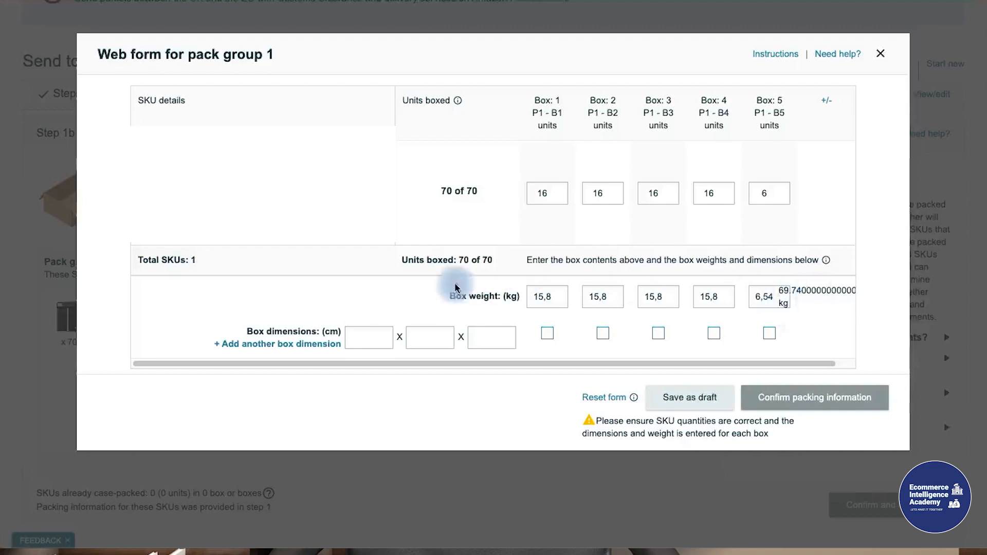
Set the first box dimensions to 57,6 x 36,8 x 54,8 cm and assign them to boxes 1 to 4.
{"action": "scroll", "coordinate": [393, 280], "scroll_direction": "down", "scroll_amount": 2}
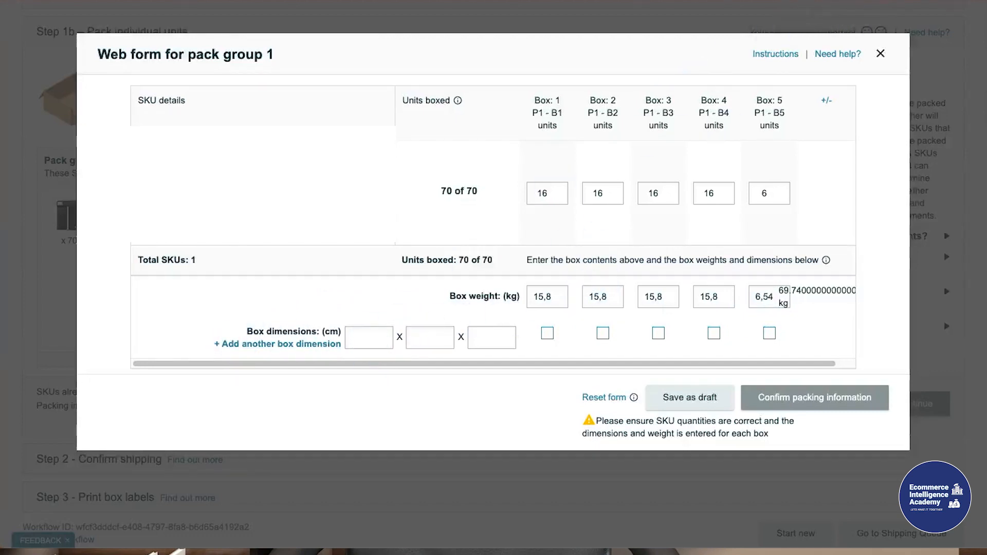
{"action": "type", "text": "57,6"}
{"action": "key", "text": "Tab"}
{"action": "type", "text": "36,8"}
{"action": "key", "text": "Tab"}
{"action": "type", "text": "54,8"}
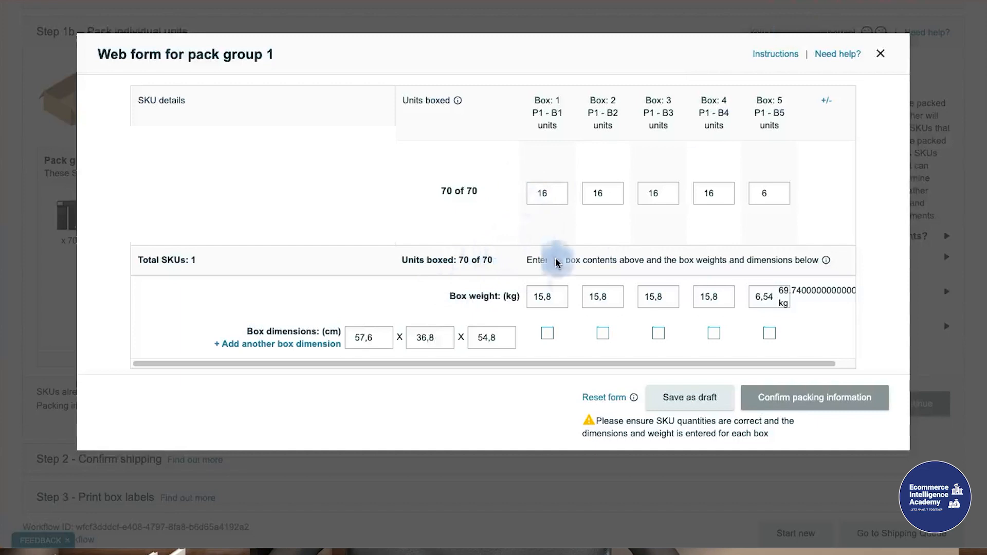
{"action": "left_click", "coordinate": [548, 335]}
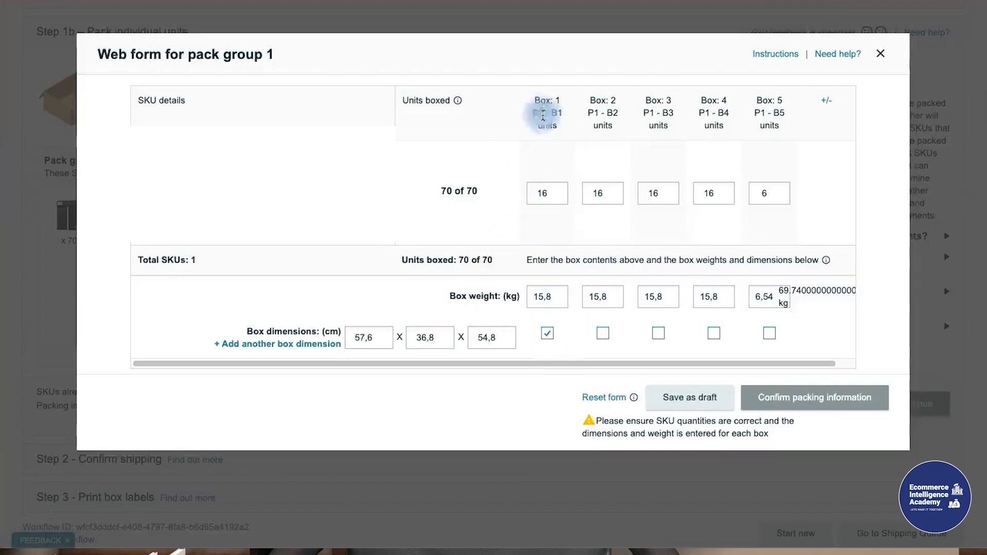
{"action": "left_click", "coordinate": [604, 335]}
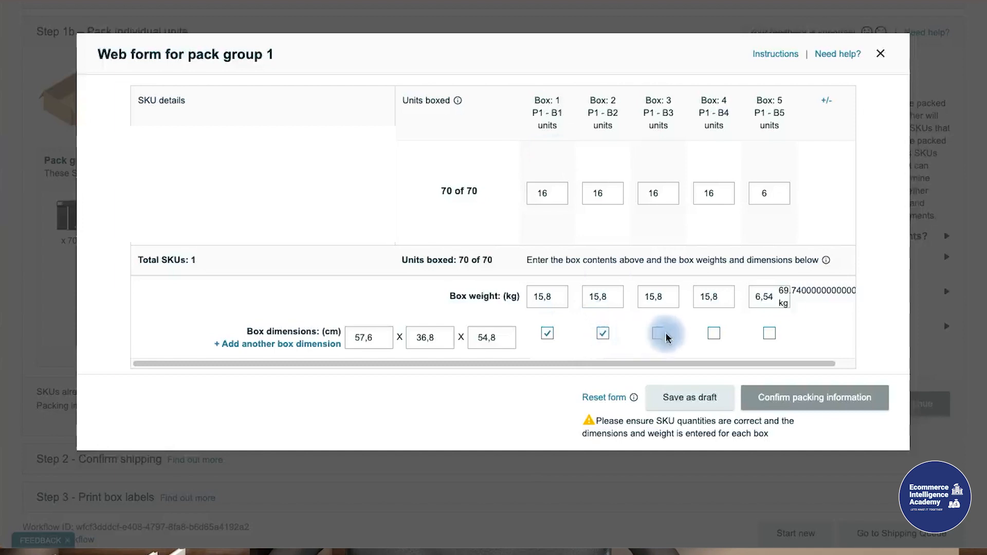
{"action": "left_click", "coordinate": [659, 335]}
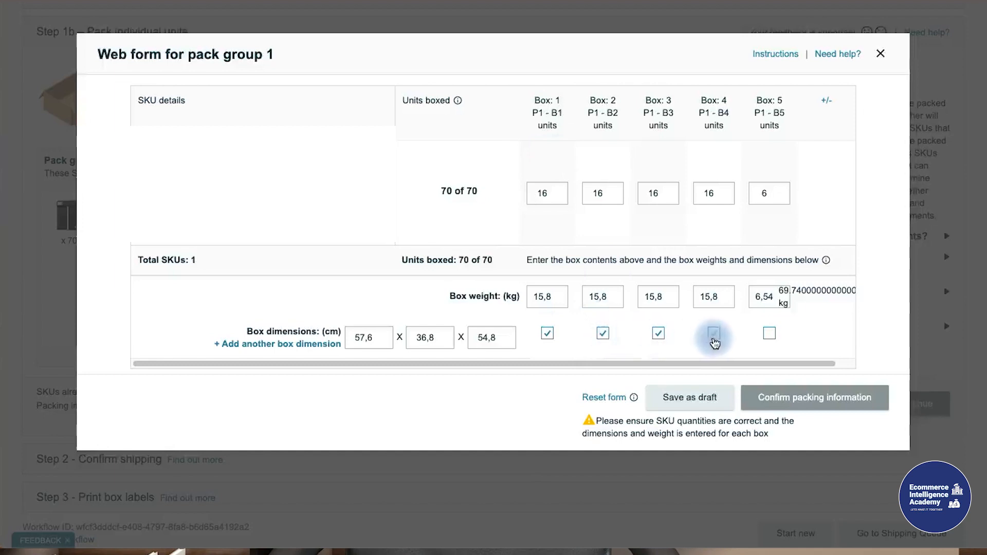
{"action": "left_click", "coordinate": [713, 335]}
Add another box dimension row and check the supplier's chat message for the 6-unit carton's dimensions.
{"action": "scroll", "coordinate": [614, 282], "scroll_direction": "down", "scroll_amount": 1}
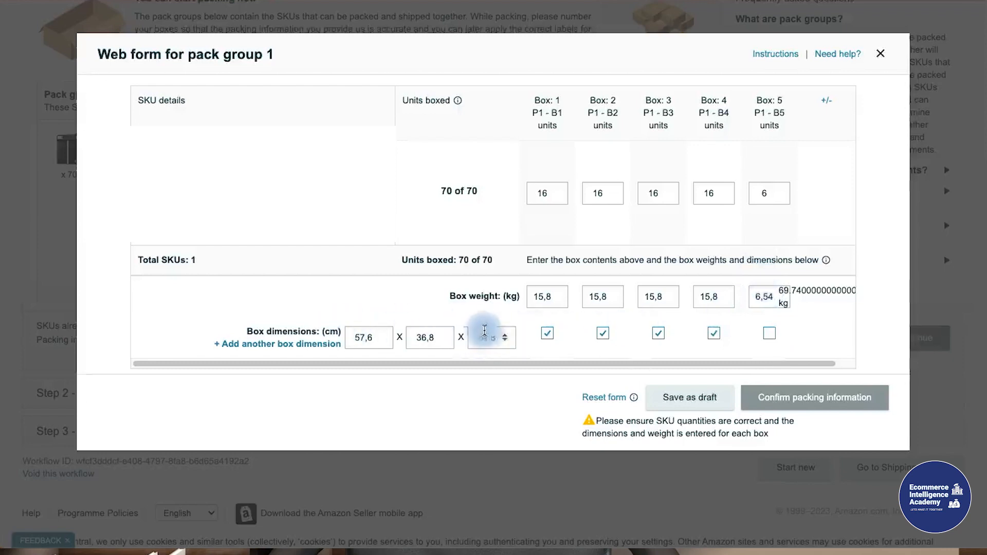
{"action": "left_click", "coordinate": [279, 344]}
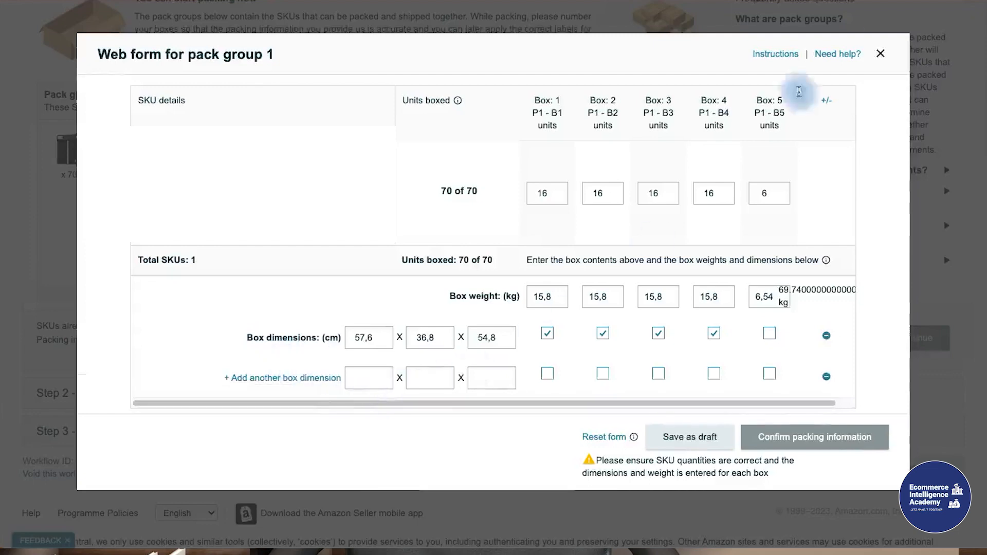
{"action": "key", "text": "super+Tab"}
{"action": "scroll", "coordinate": [852, 264], "scroll_direction": "down", "scroll_amount": 5}
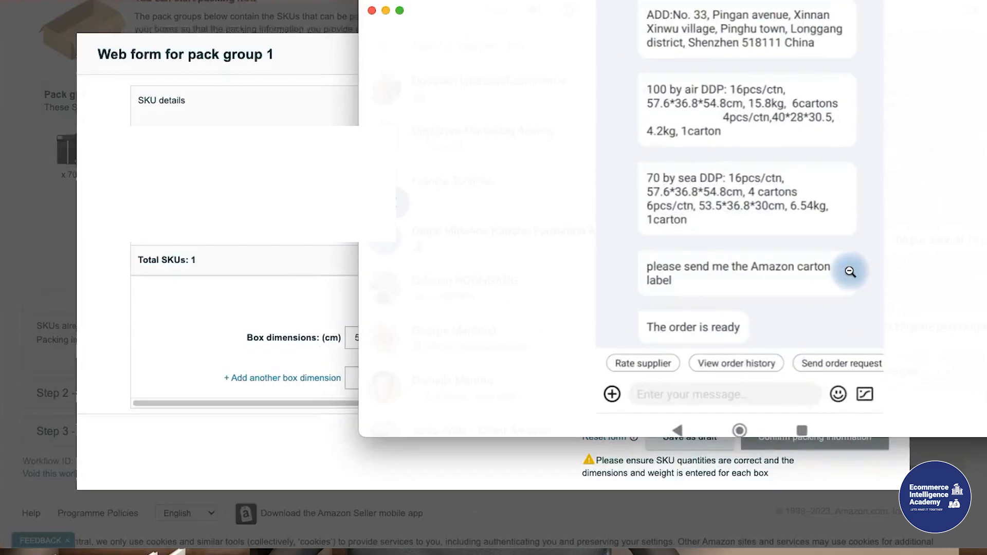
{"action": "scroll", "coordinate": [850, 271], "scroll_direction": "down", "scroll_amount": 3}
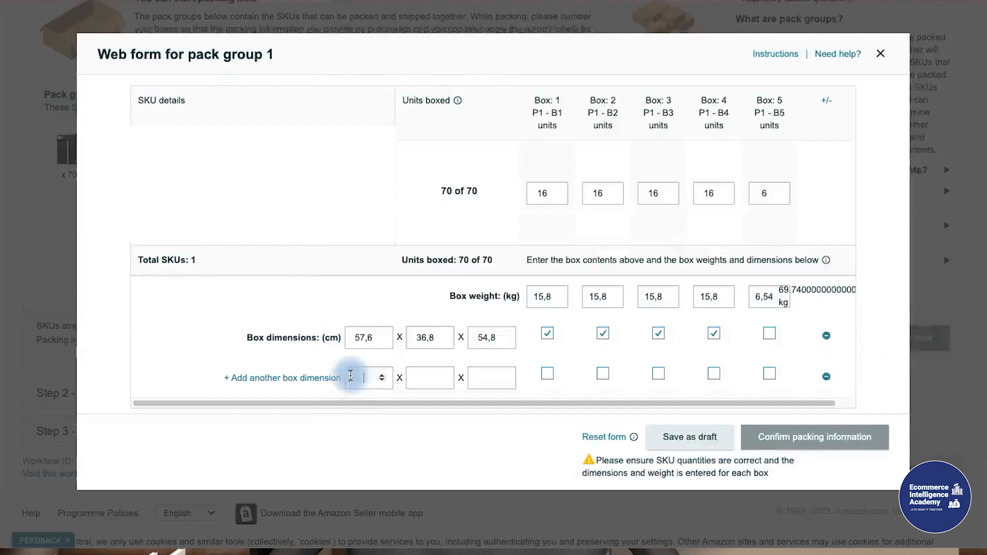
Set the second box dimensions to 53,5 x 36,8 x 30 cm and assign them to box 5.
{"action": "type", "text": "53,4"}
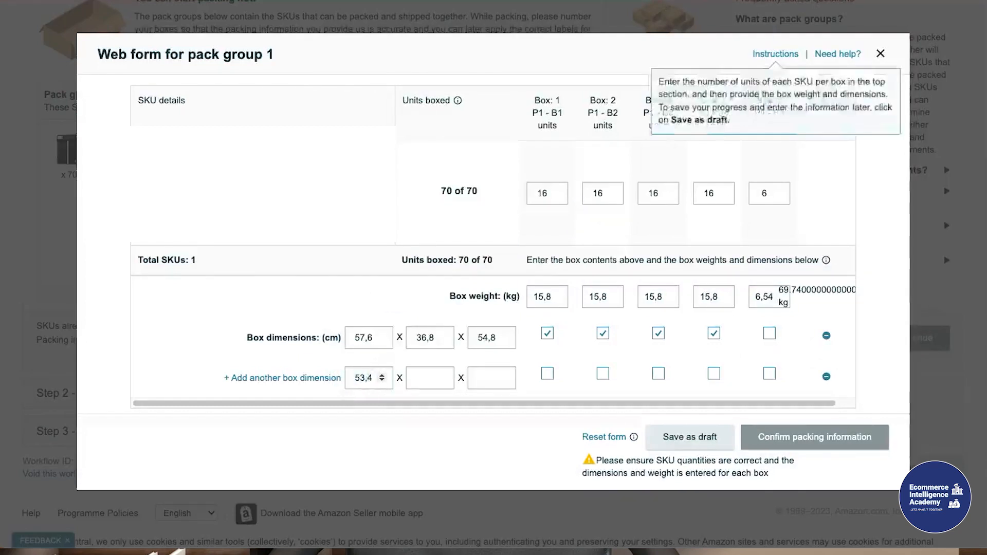
{"action": "key", "text": "BackSpace"}
{"action": "type", "text": "5"}
{"action": "key", "text": "Tab"}
{"action": "type", "text": "36,8"}
{"action": "key", "text": "Tab"}
{"action": "type", "text": "30"}
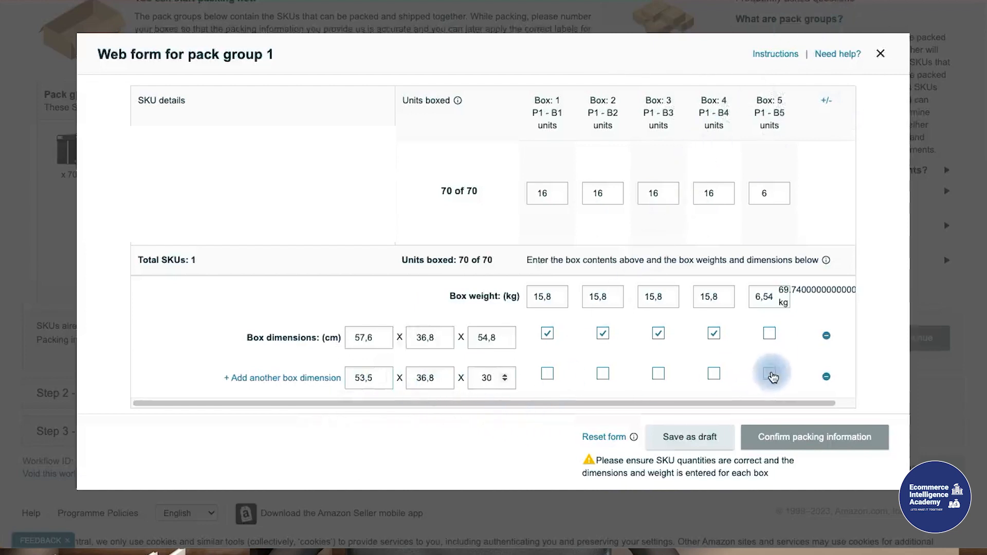
{"action": "left_click", "coordinate": [772, 377]}
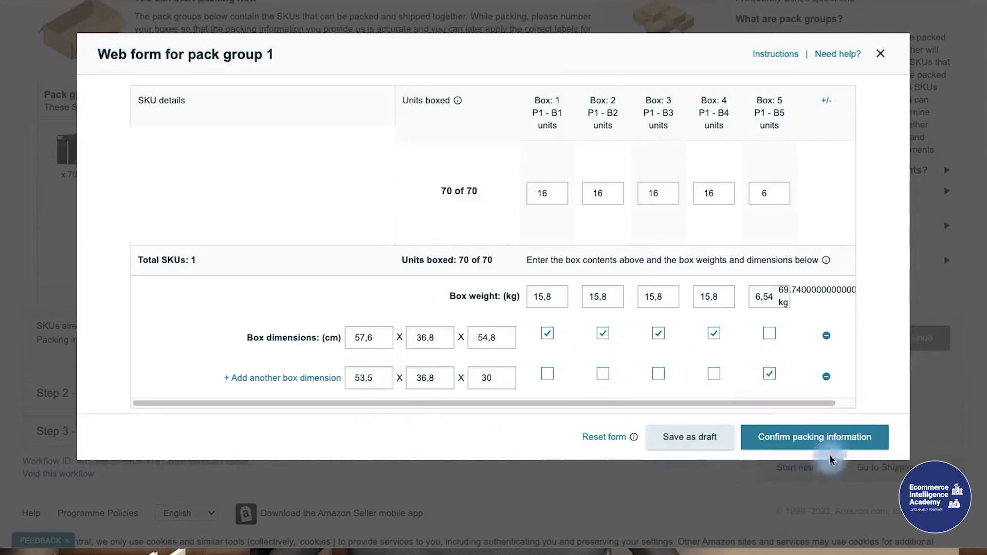
{"action": "left_click", "coordinate": [770, 376]}
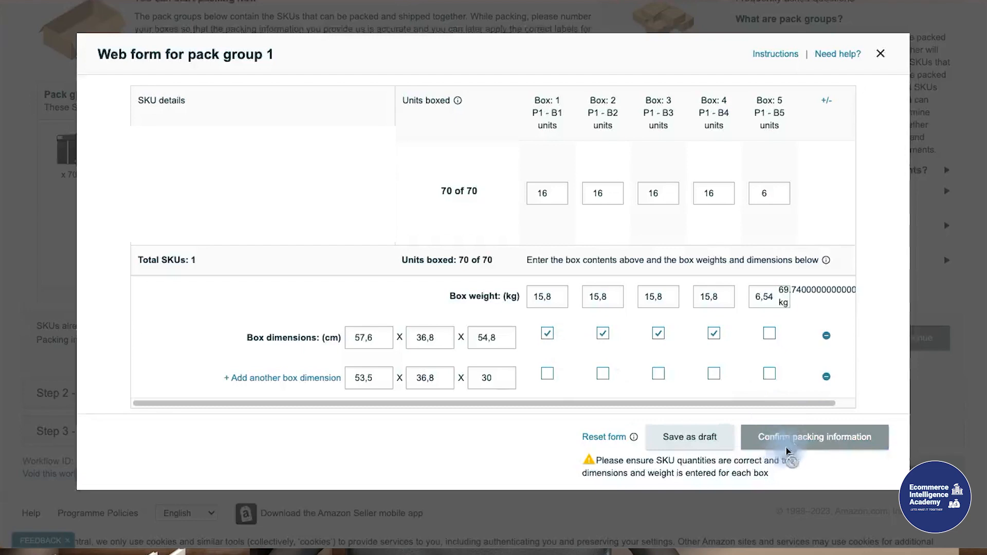
{"action": "left_click", "coordinate": [771, 373]}
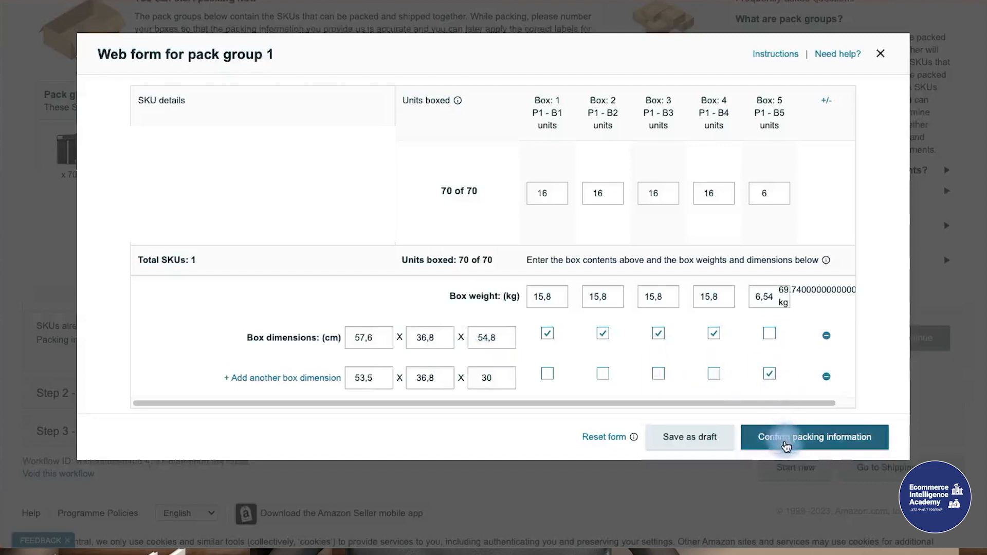
Confirm the packing information, dismissing the heavy-package warnings, and continue to the shipping step.
{"action": "left_click", "coordinate": [786, 445]}
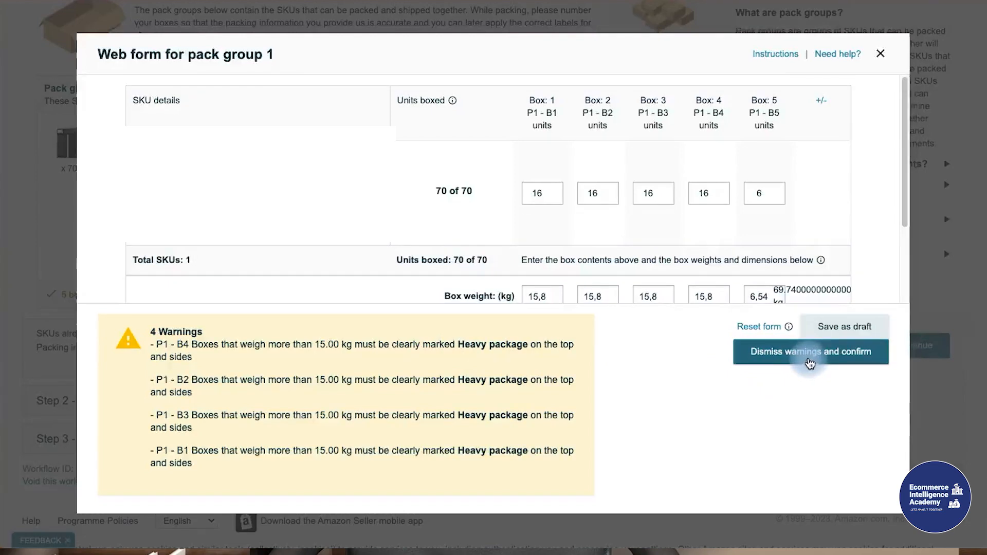
{"action": "left_click", "coordinate": [809, 362]}
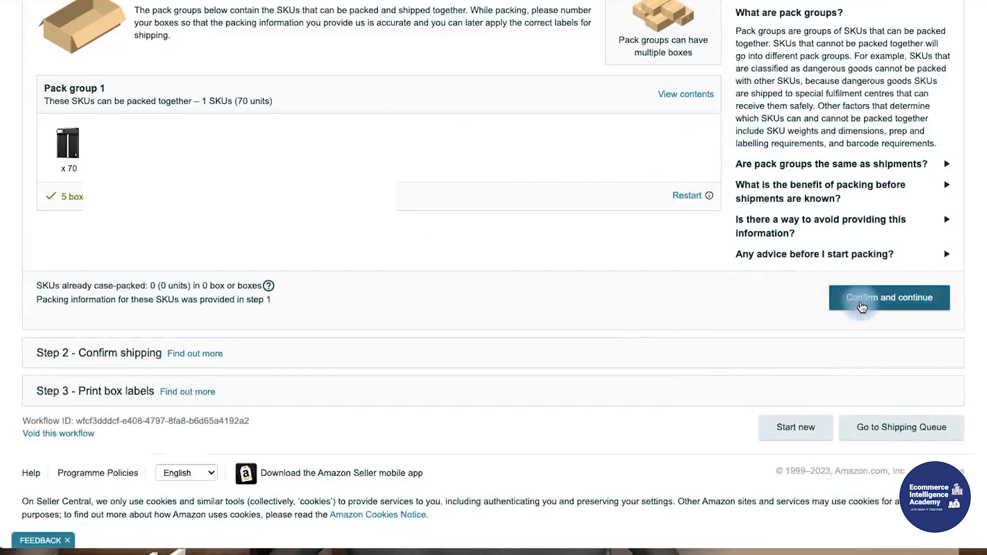
{"action": "left_click", "coordinate": [862, 306]}
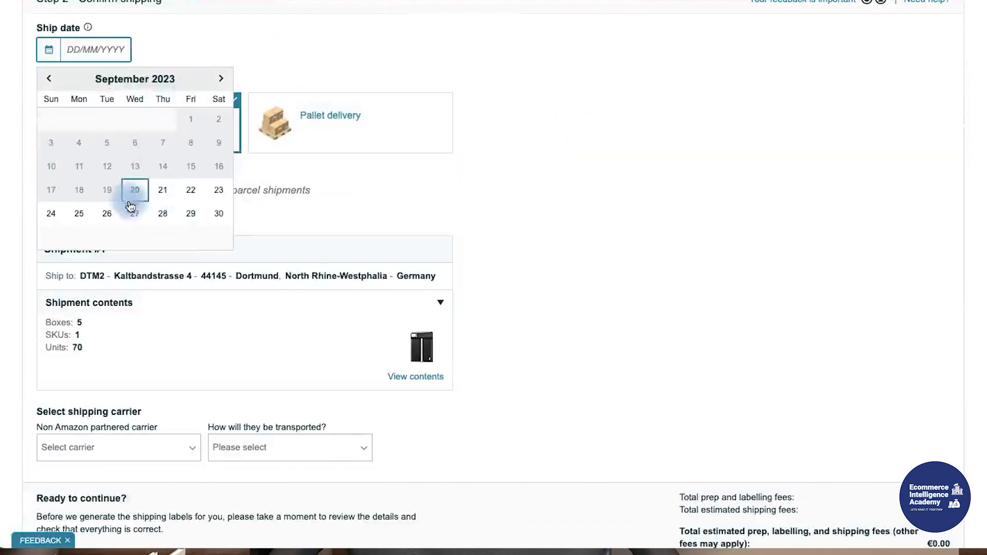
Set the ship date to 21/09/2023 and choose Other as the non-Amazon-partnered carrier.
{"action": "left_click", "coordinate": [156, 191]}
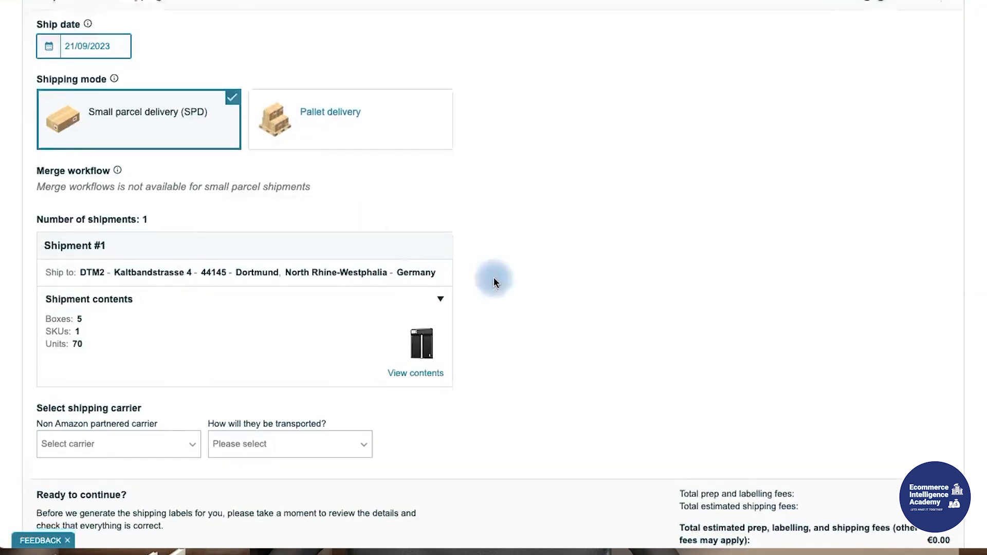
{"action": "scroll", "coordinate": [514, 273], "scroll_direction": "down", "scroll_amount": 2}
{"action": "scroll", "coordinate": [514, 260], "scroll_direction": "down", "scroll_amount": 2}
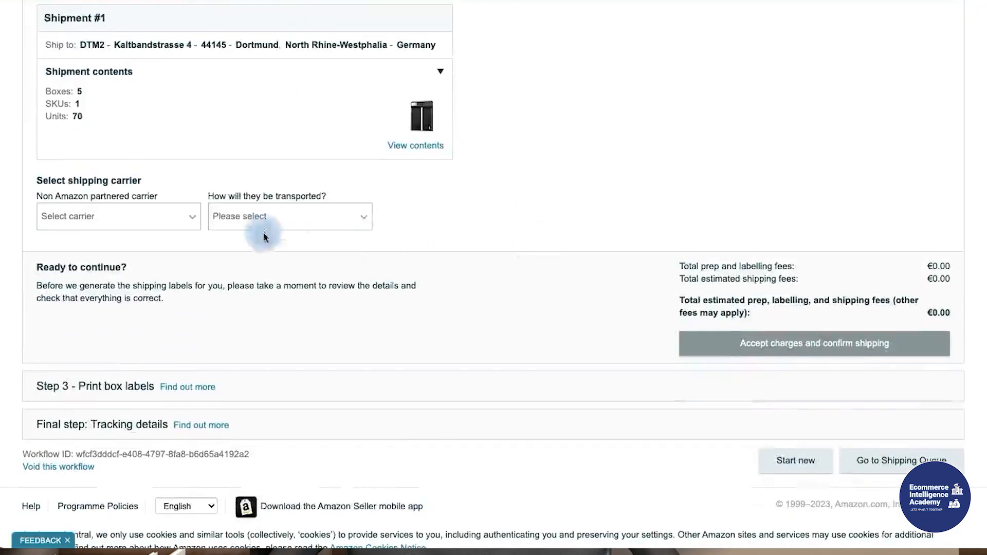
{"action": "left_click", "coordinate": [197, 224]}
{"action": "scroll", "coordinate": [137, 445], "scroll_direction": "down", "scroll_amount": 2}
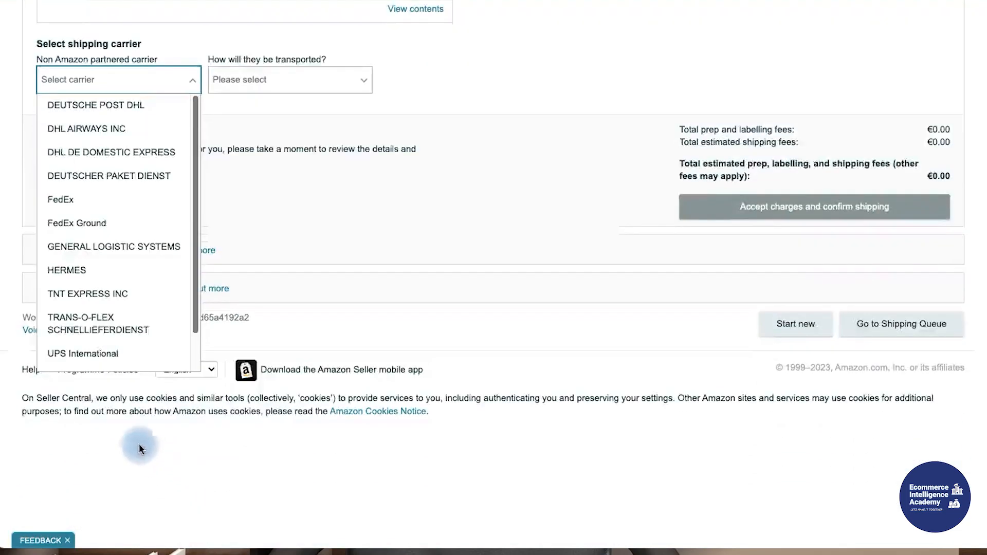
{"action": "scroll", "coordinate": [98, 355], "scroll_direction": "down", "scroll_amount": 1}
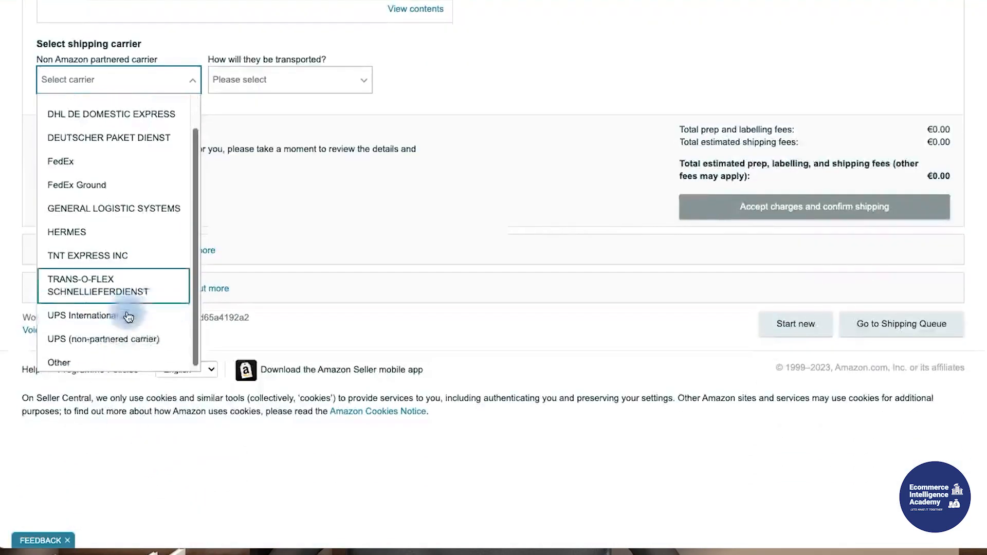
{"action": "left_click", "coordinate": [79, 360]}
Set the transport method to Ocean, then accept the charges and confirm shipping.
{"action": "left_click", "coordinate": [338, 84]}
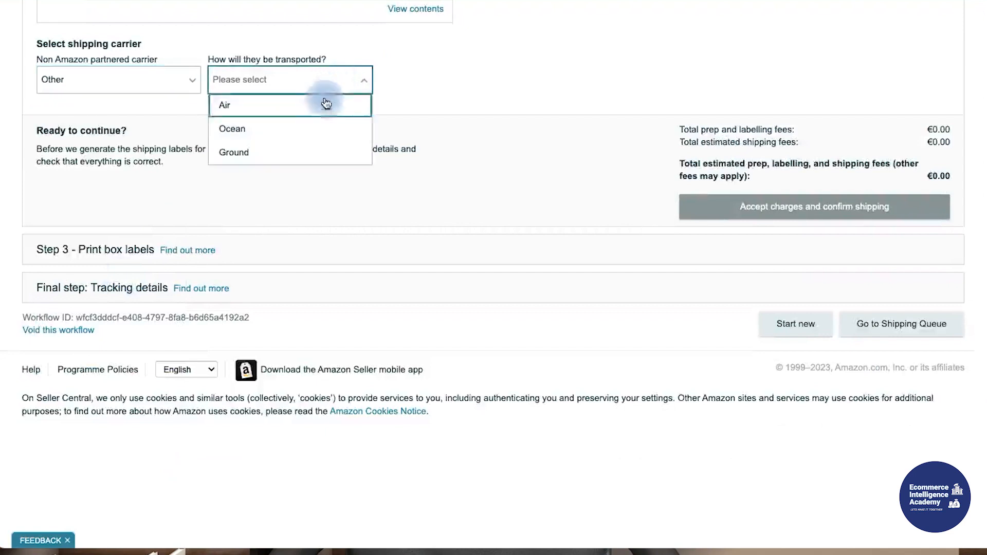
{"action": "left_click", "coordinate": [262, 132]}
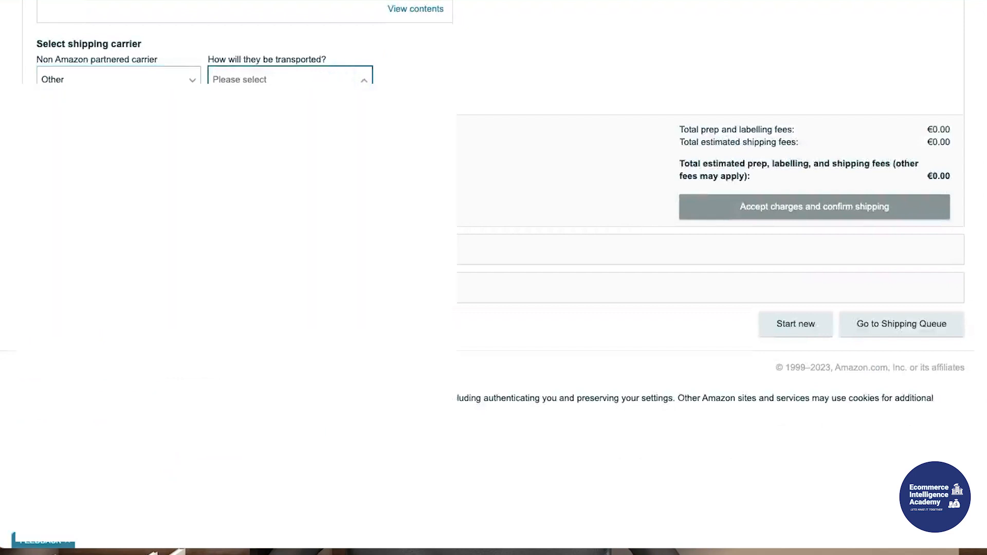
{"action": "scroll", "coordinate": [557, 111], "scroll_direction": "up", "scroll_amount": 2}
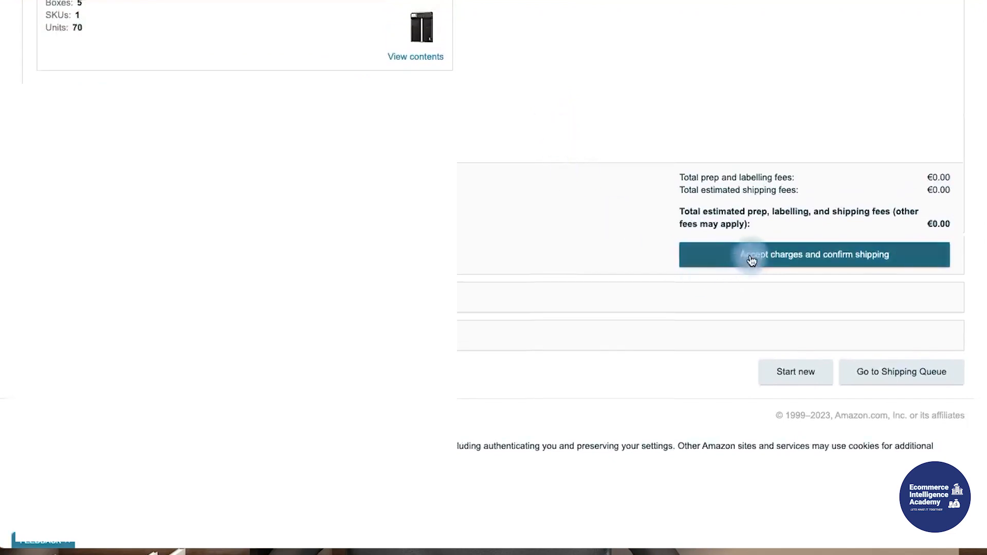
{"action": "left_click", "coordinate": [751, 260]}
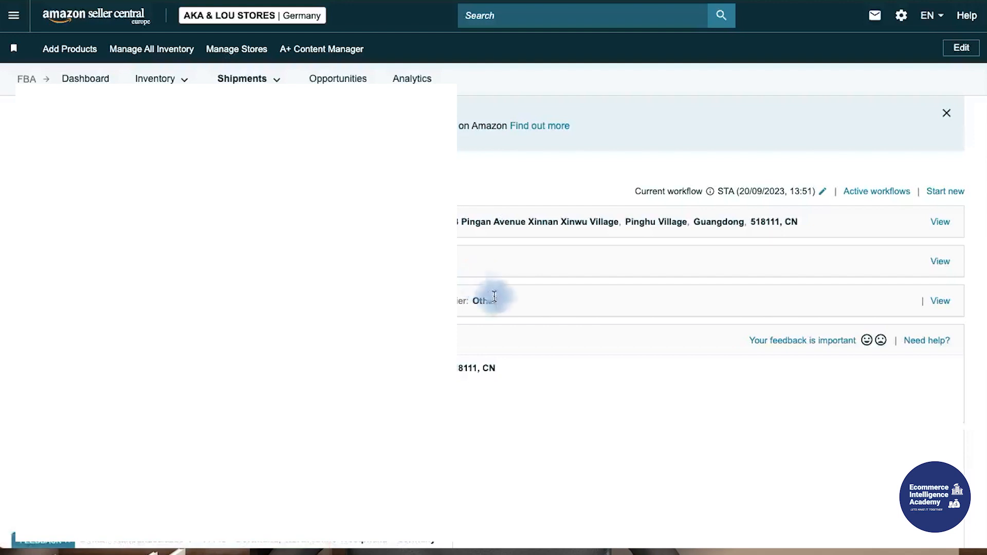
Open the box labels PDF from the Print box labels step and examine the labels for all five boxes across both pages.
{"action": "scroll", "coordinate": [526, 320], "scroll_direction": "down", "scroll_amount": 3}
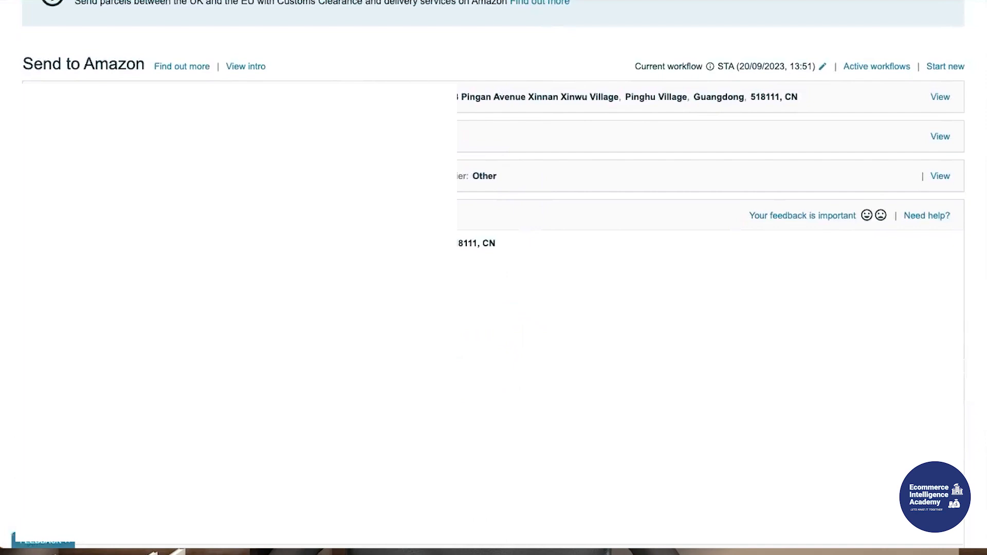
{"action": "scroll", "coordinate": [496, 404], "scroll_direction": "down", "scroll_amount": 5}
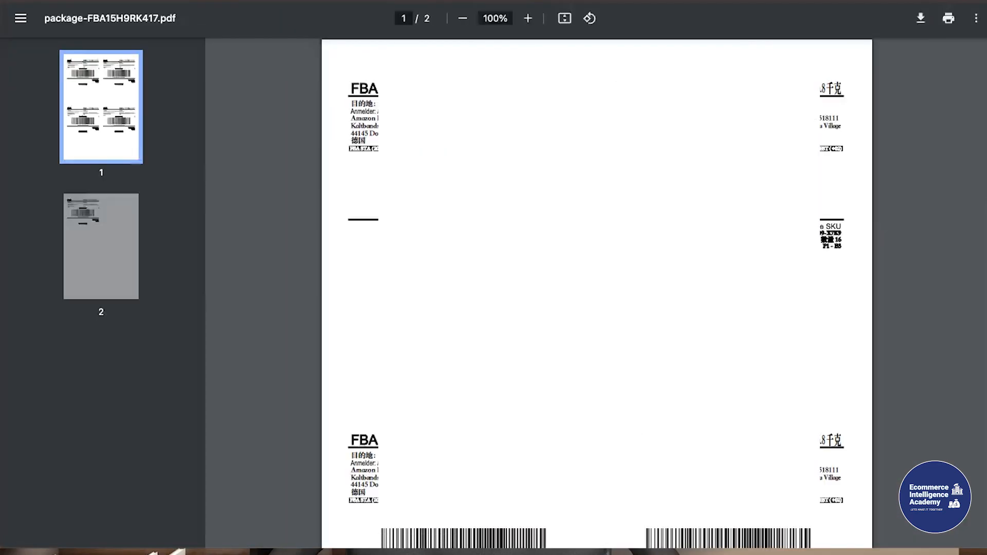
{"action": "scroll", "coordinate": [597, 293], "scroll_direction": "down", "scroll_amount": 1}
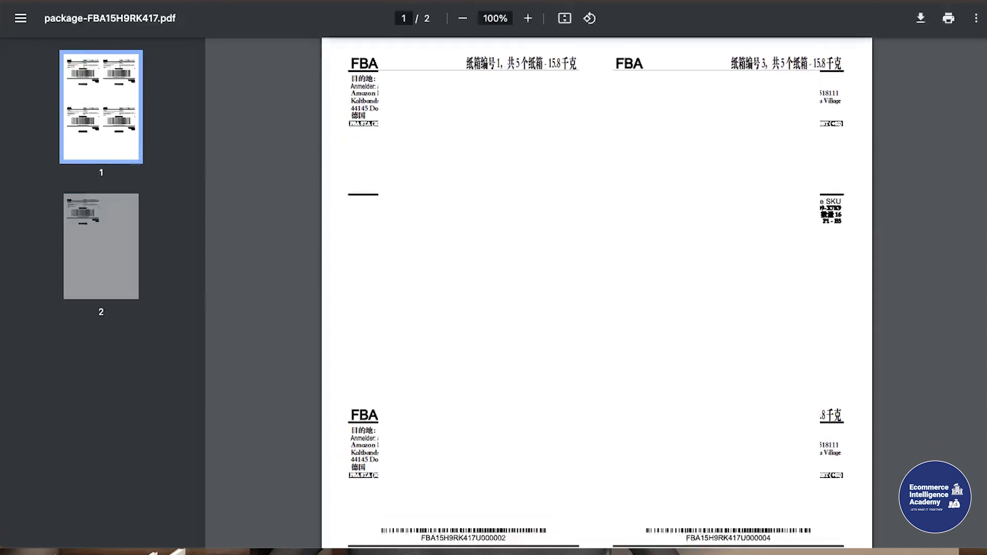
{"action": "scroll", "coordinate": [597, 293], "scroll_direction": "down", "scroll_amount": 10}
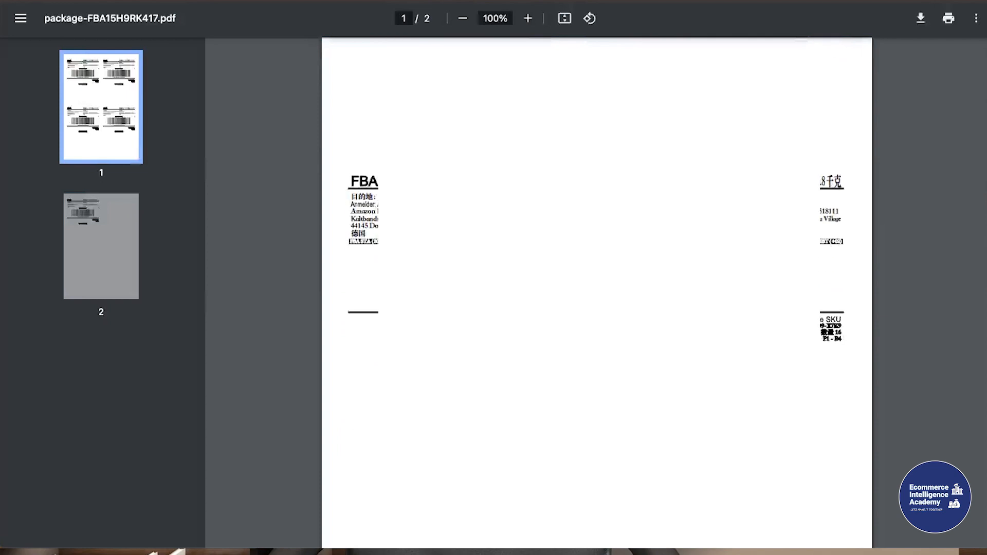
{"action": "scroll", "coordinate": [597, 293], "scroll_direction": "down", "scroll_amount": 4}
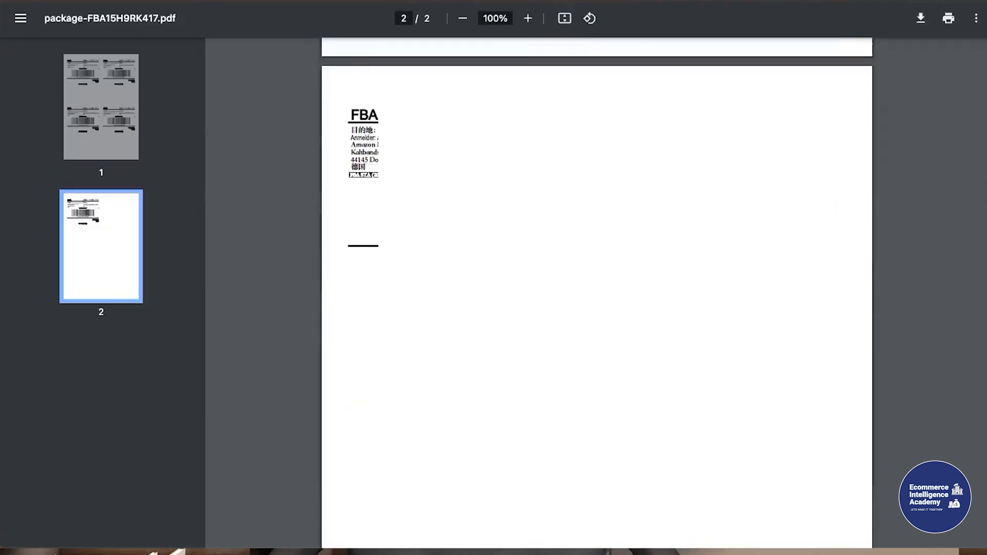
{"action": "scroll", "coordinate": [597, 293], "scroll_direction": "up", "scroll_amount": 11}
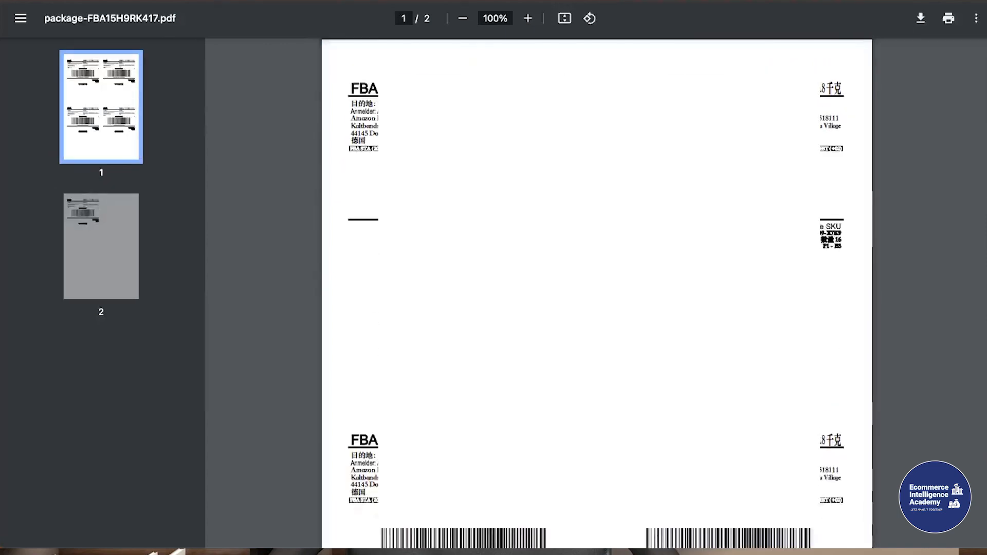
{"action": "scroll", "coordinate": [597, 292], "scroll_direction": "down", "scroll_amount": 5}
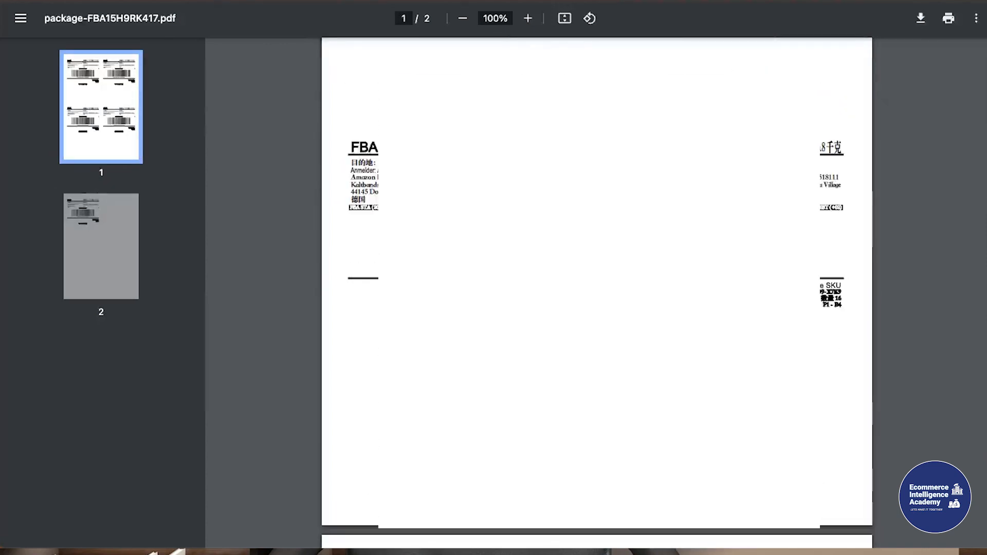
{"action": "scroll", "coordinate": [597, 293], "scroll_direction": "down", "scroll_amount": 5}
{"action": "scroll", "coordinate": [596, 293], "scroll_direction": "up", "scroll_amount": 10}
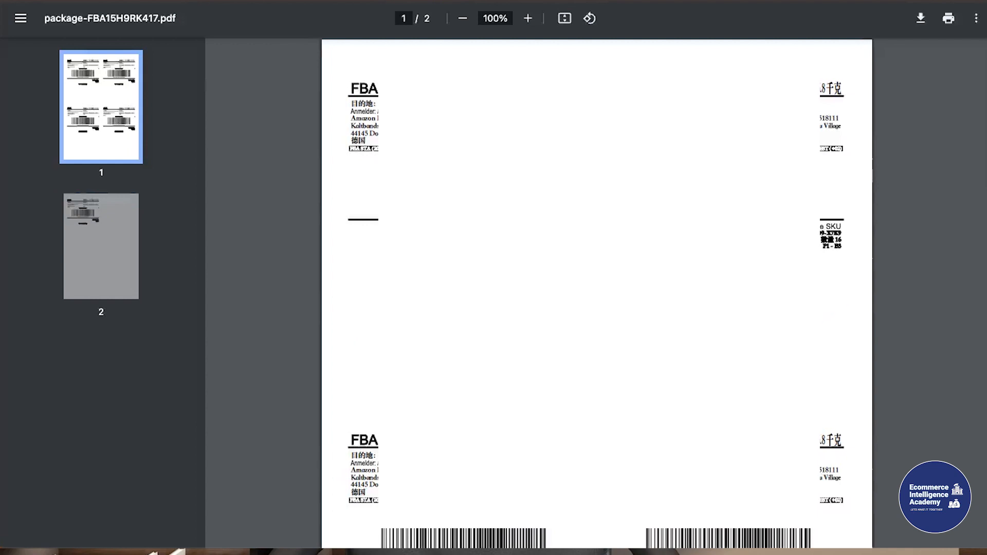
{"action": "scroll", "coordinate": [596, 293], "scroll_direction": "down", "scroll_amount": 10}
{"action": "scroll", "coordinate": [596, 293], "scroll_direction": "down", "scroll_amount": 8}
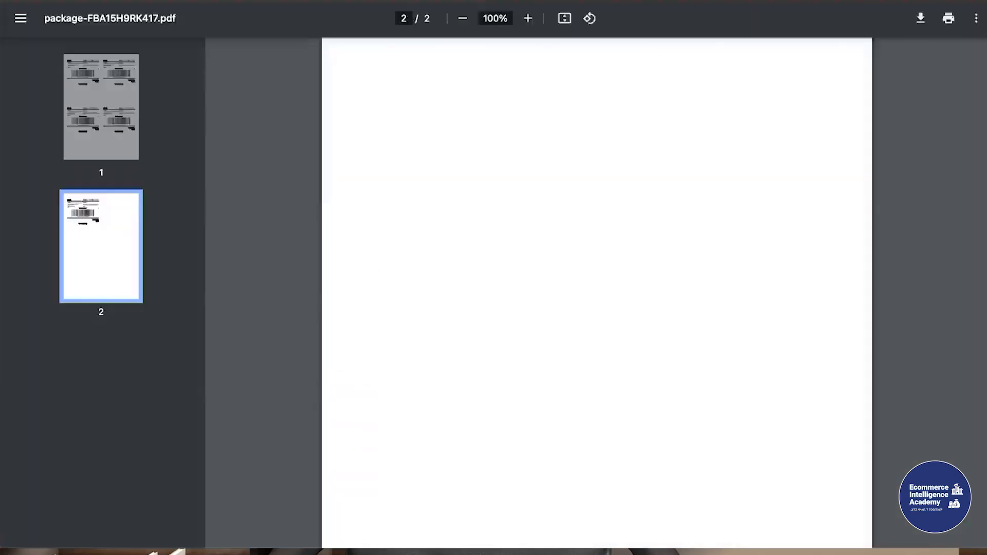
Download the box labels PDF and return to the shipment workflow's cost summary in the Print box labels step.
{"action": "left_click", "coordinate": [923, 20]}
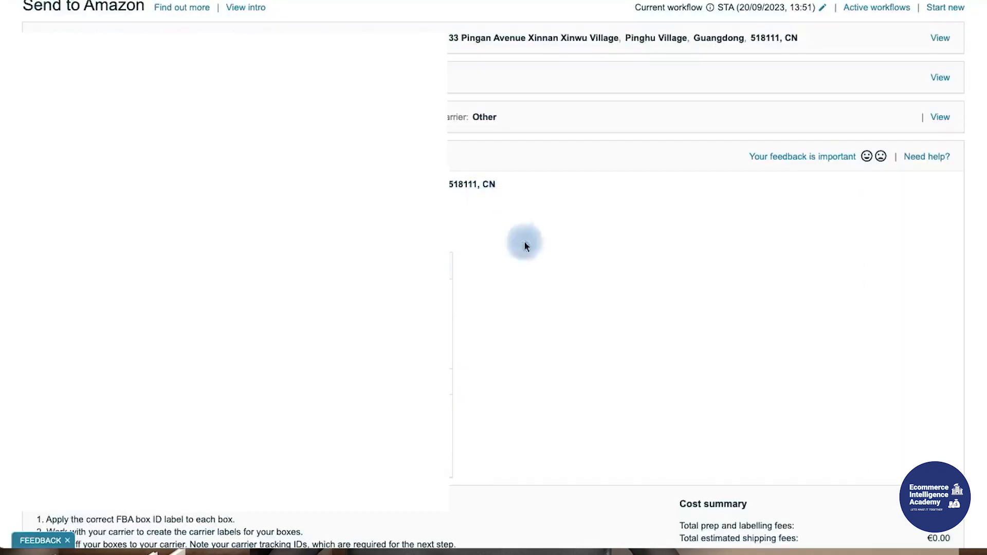
{"action": "scroll", "coordinate": [623, 305], "scroll_direction": "down", "scroll_amount": 5}
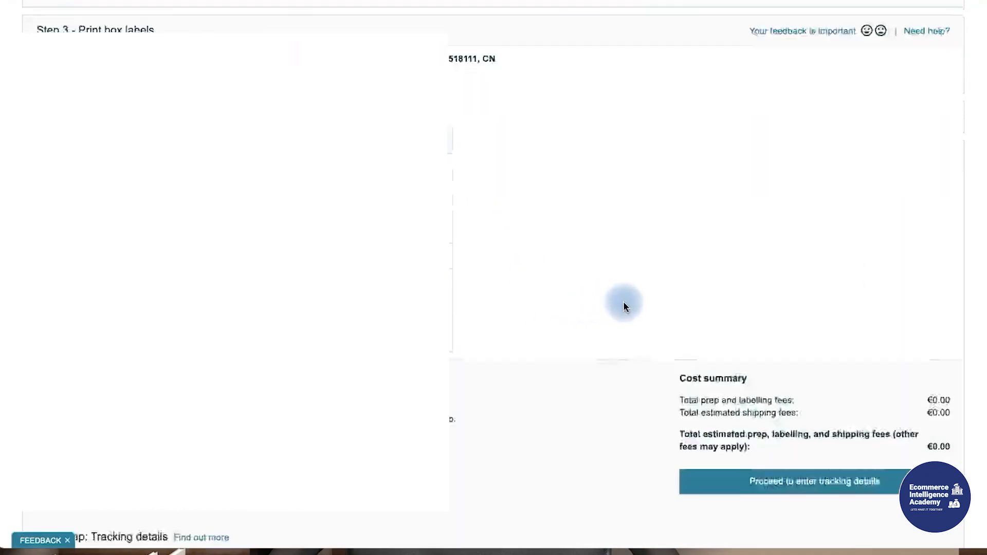